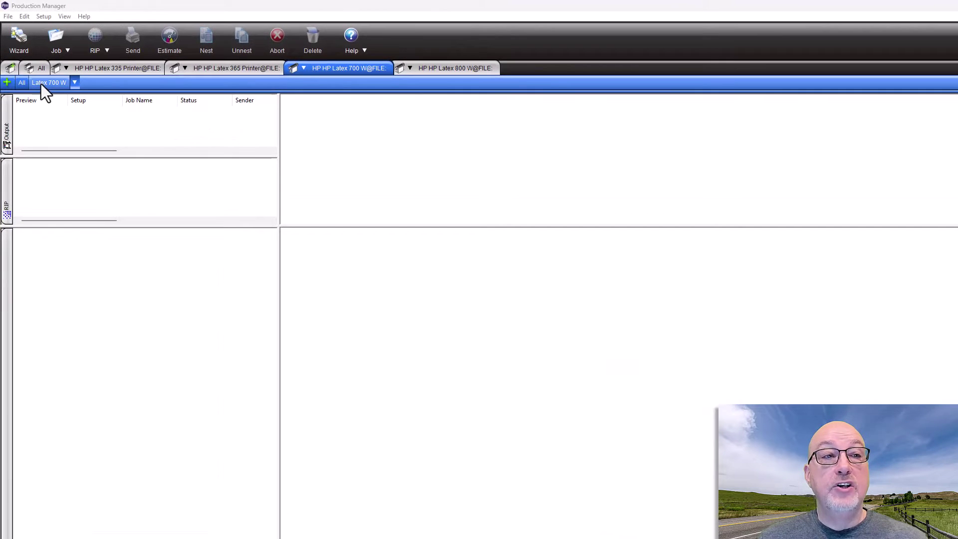
# Step: Open the custom spot color mapping from the default job properties of the Latex 700 W setup
pyautogui.click(41, 84)
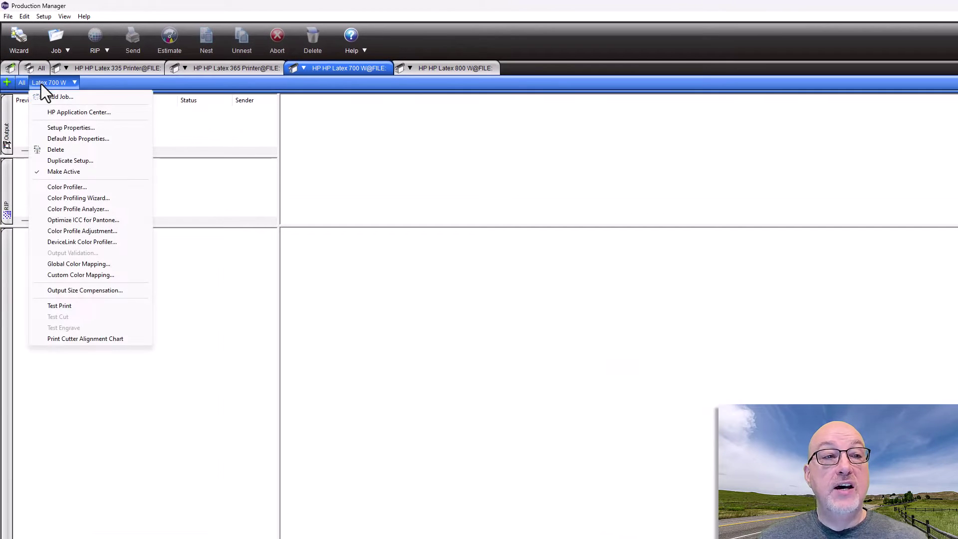
pyautogui.click(91, 140)
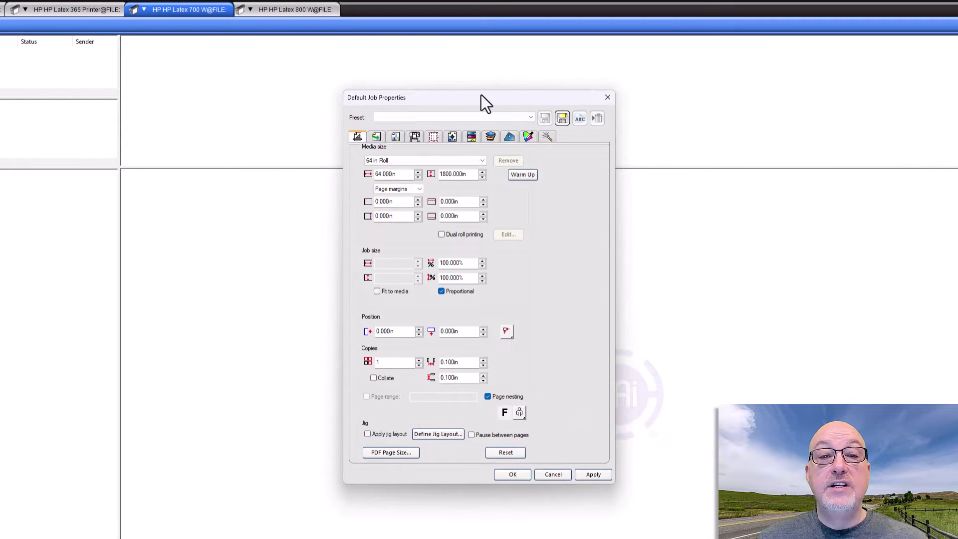
pyautogui.moveTo(480, 94); pyautogui.dragTo(472, 68)
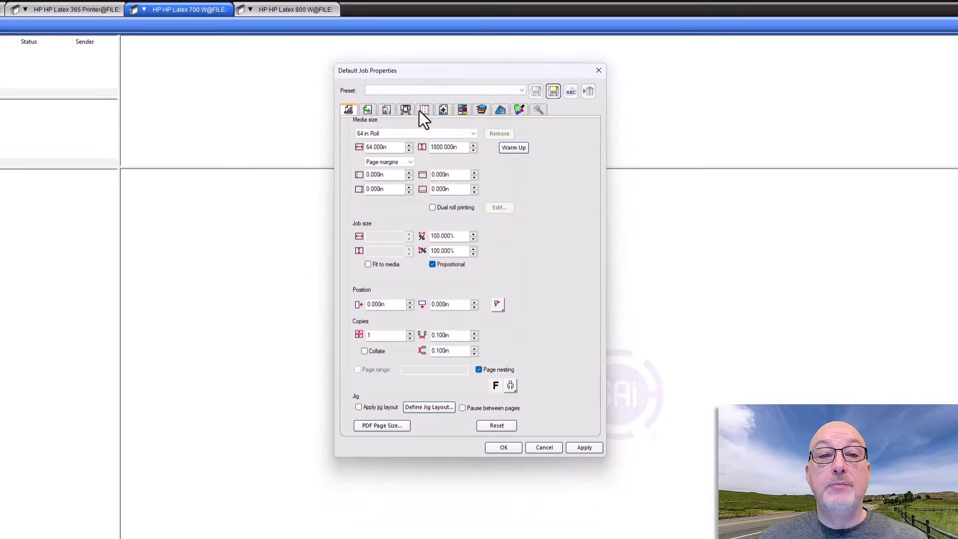
pyautogui.click(388, 108)
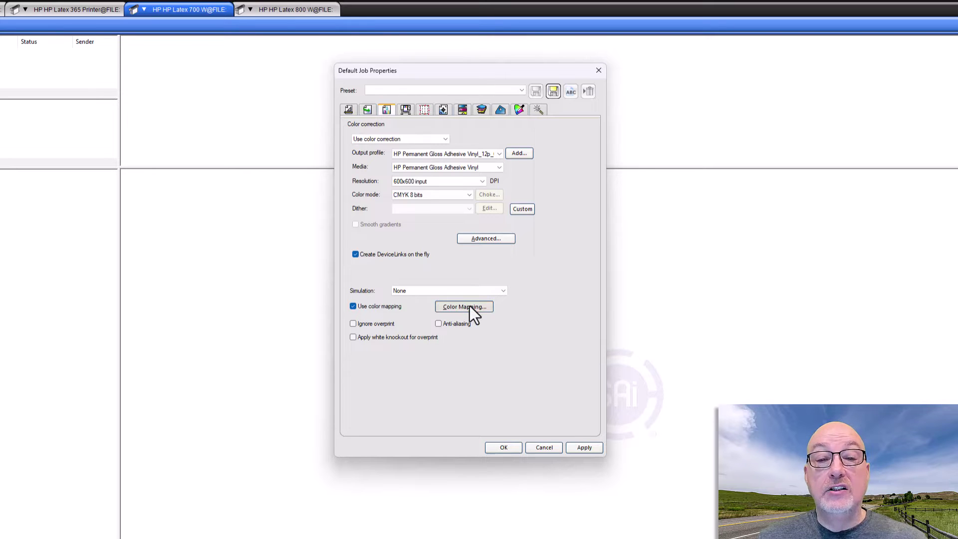
pyautogui.click(467, 306)
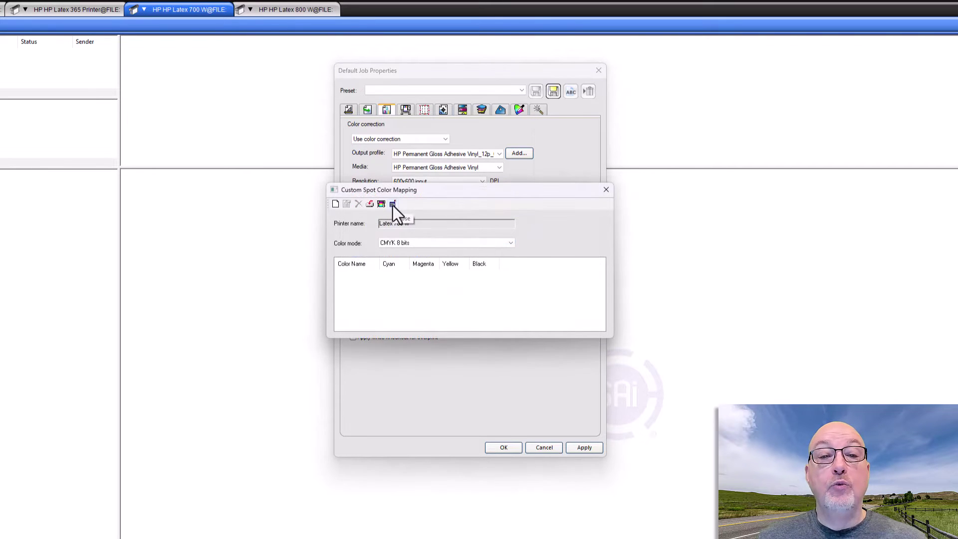
# Step: Start a new custom spot color and open its color measurement settings
pyautogui.click(335, 205)
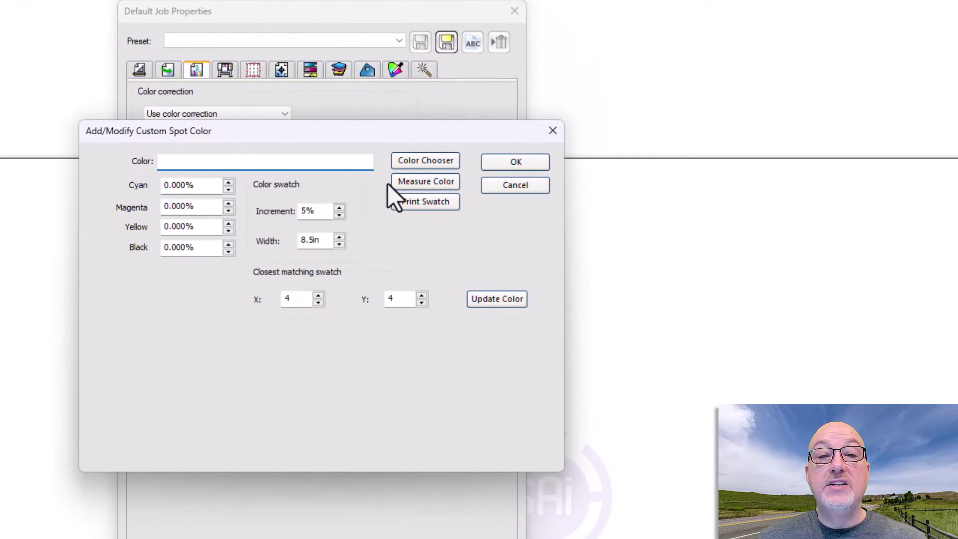
pyautogui.click(418, 164)
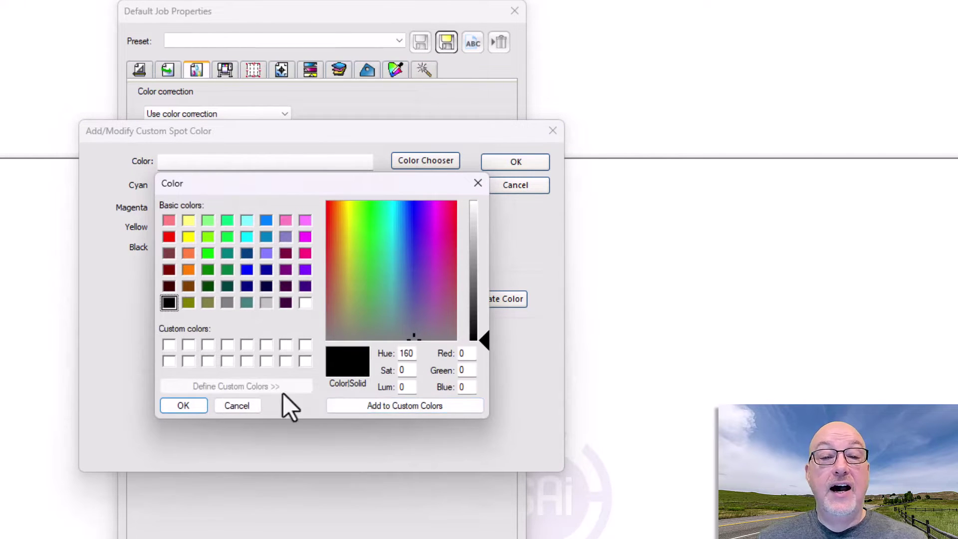
pyautogui.click(235, 406)
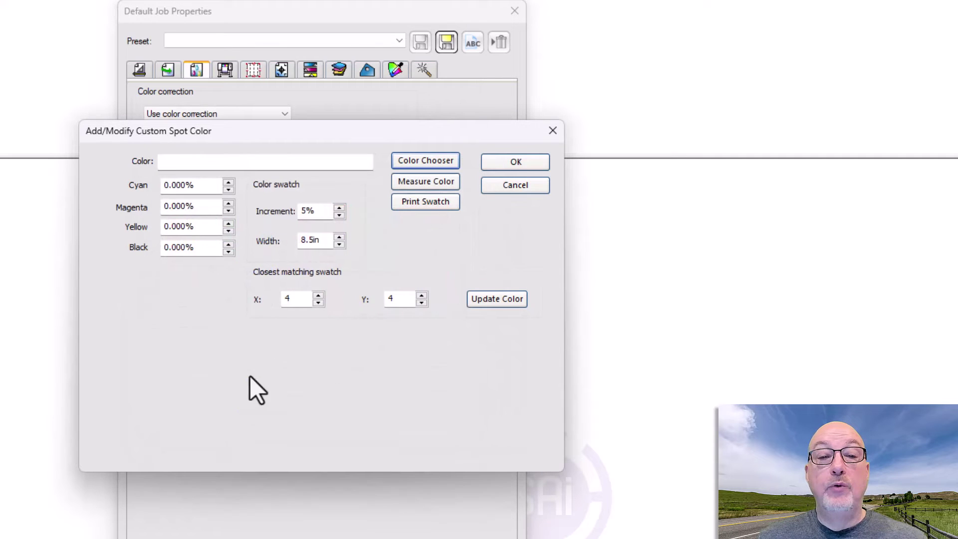
pyautogui.click(443, 181)
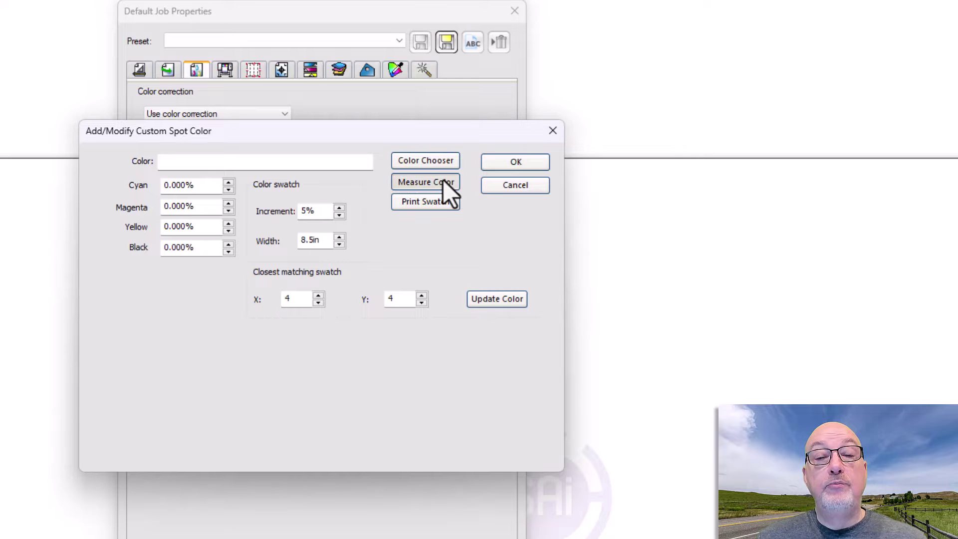
pyautogui.moveTo(240, 254); pyautogui.dragTo(194, 255)
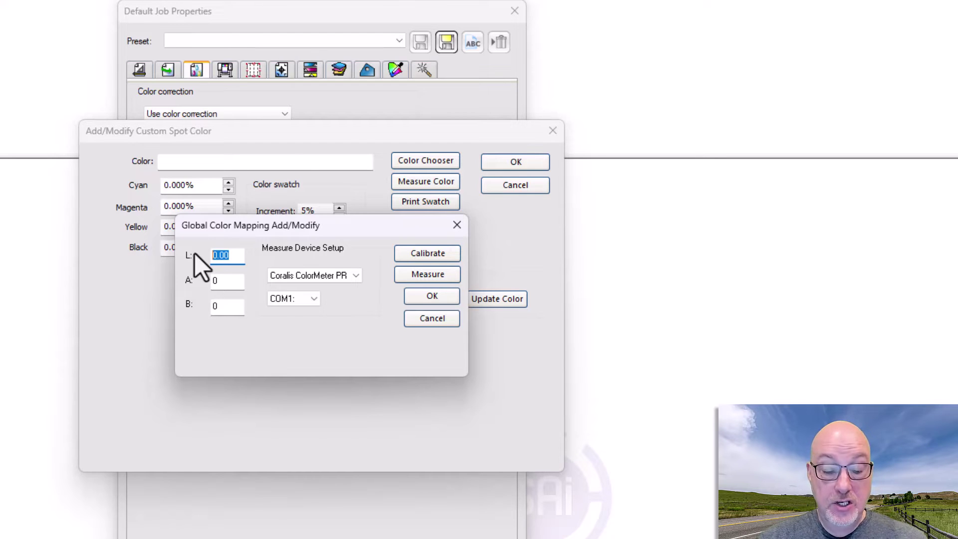
pyautogui.write('2')
pyautogui.press('Tab')
pyautogui.write('109')
pyautogui.press('Tab')
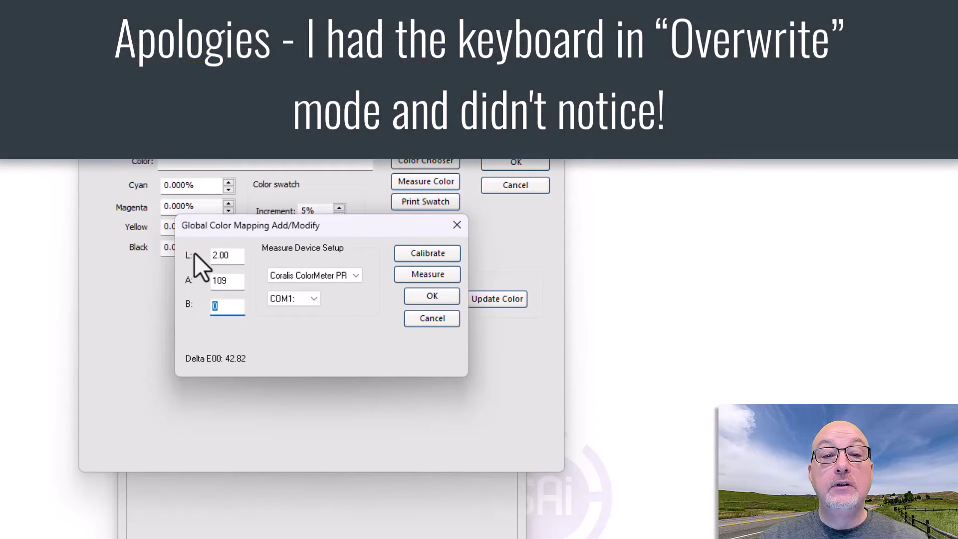
pyautogui.hotkey('shift', 'Tab')
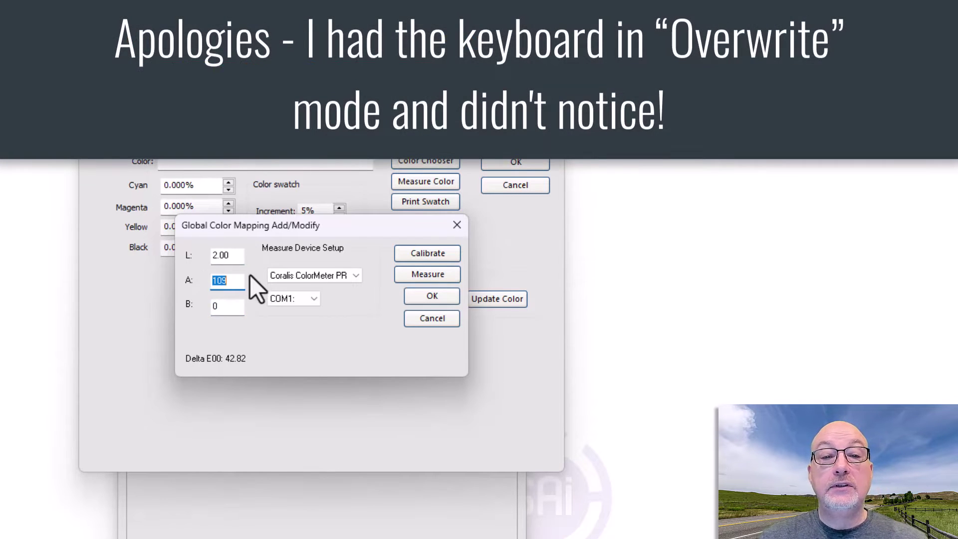
# Step: Set the L value of the measured spot color to 86.20
pyautogui.doubleClick(228, 255)
pyautogui.write('80')
pyautogui.write('100')
pyautogui.write('86')
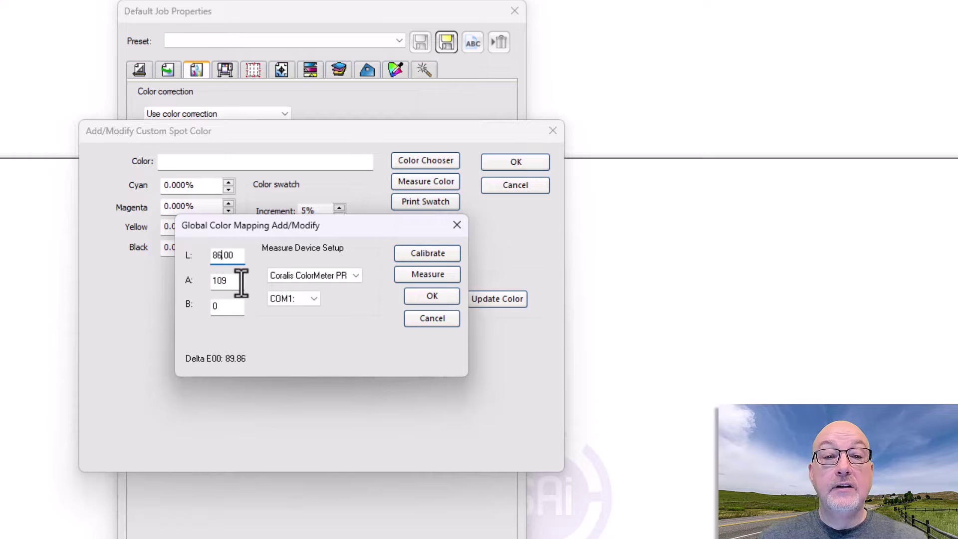
pyautogui.write('.2')
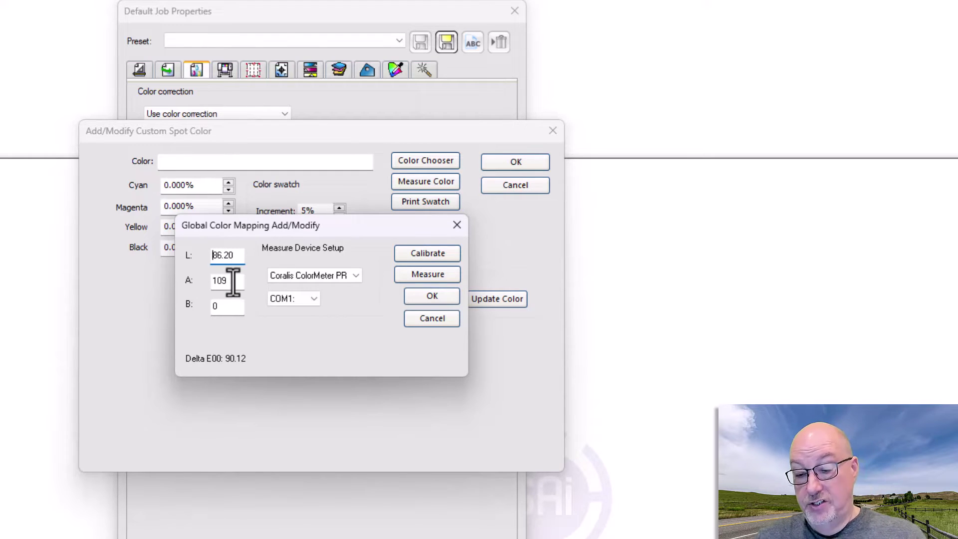
# Step: Set the measured color's A value to 9 and its B value to 88, and accept the Lab values
pyautogui.doubleClick(233, 280)
pyautogui.write('91')
pyautogui.press('BackSpace')
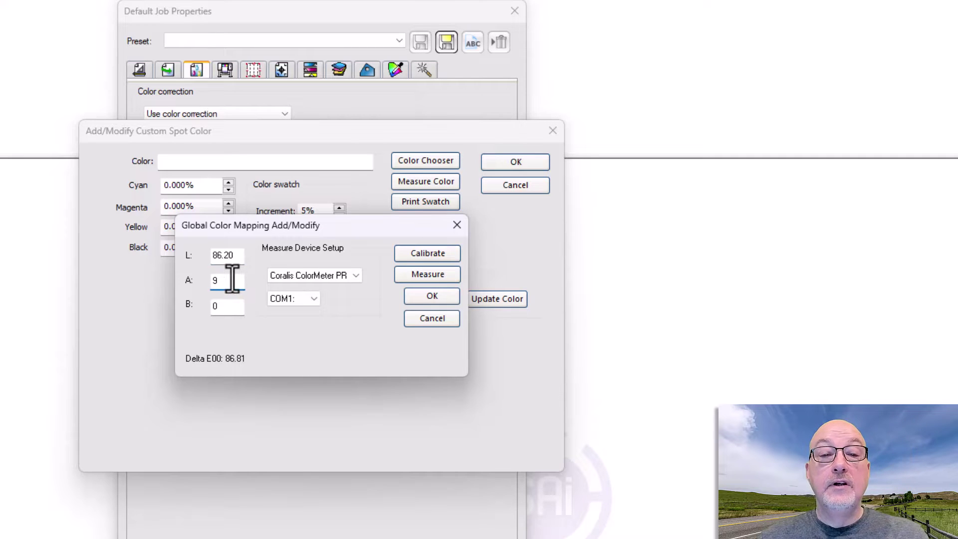
pyautogui.doubleClick(220, 304)
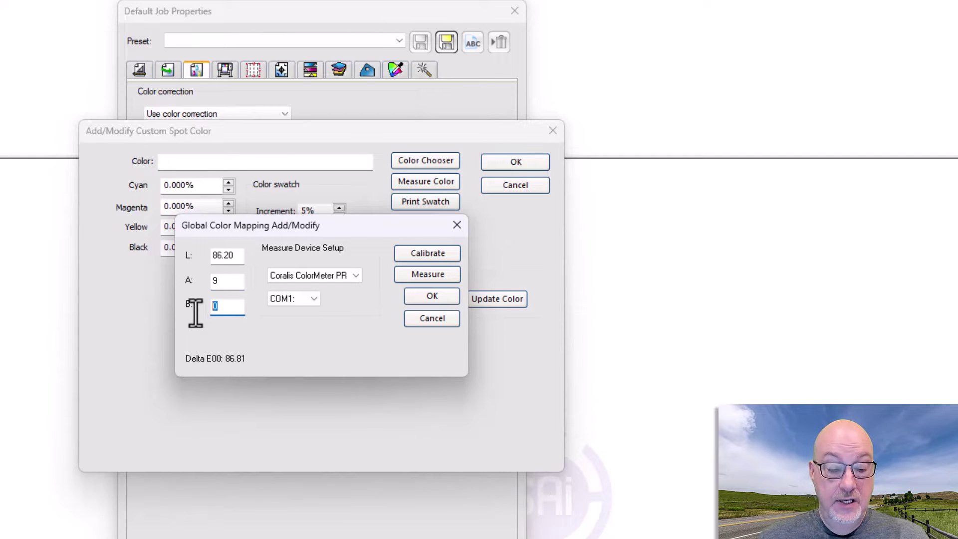
pyautogui.write('88')
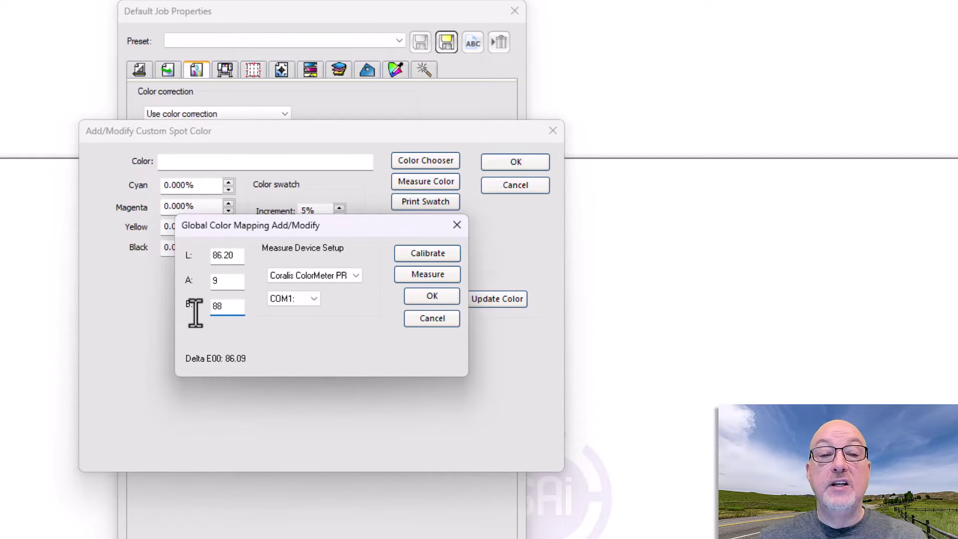
pyautogui.press('Tab')
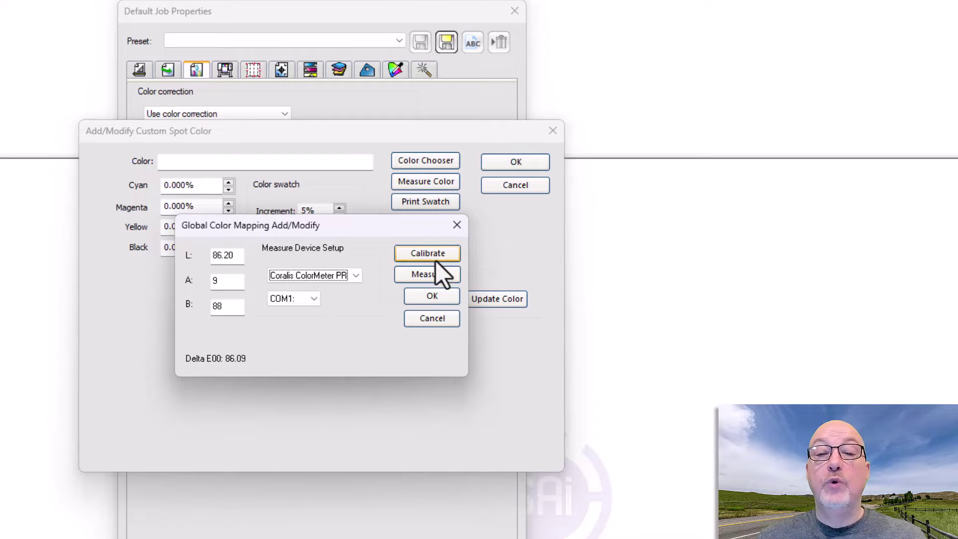
pyautogui.click(440, 296)
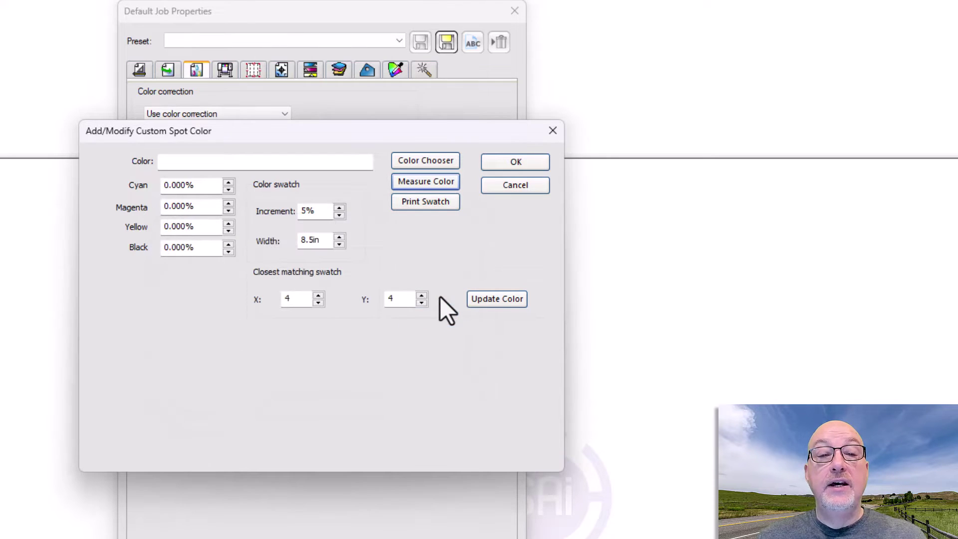
# Step: Reopen the color measurement settings to check the Lab values and close them without changes
pyautogui.click(448, 186)
pyautogui.click(432, 321)
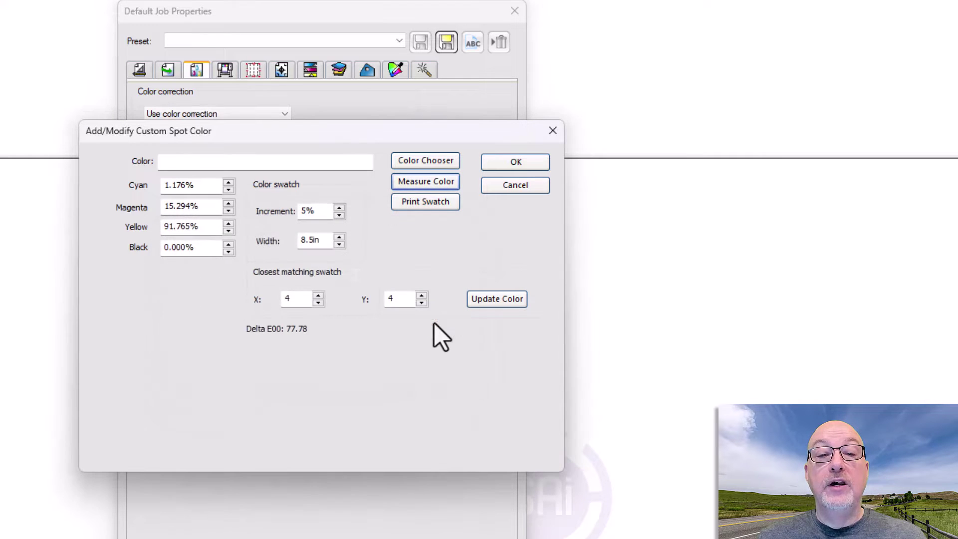
pyautogui.click(428, 183)
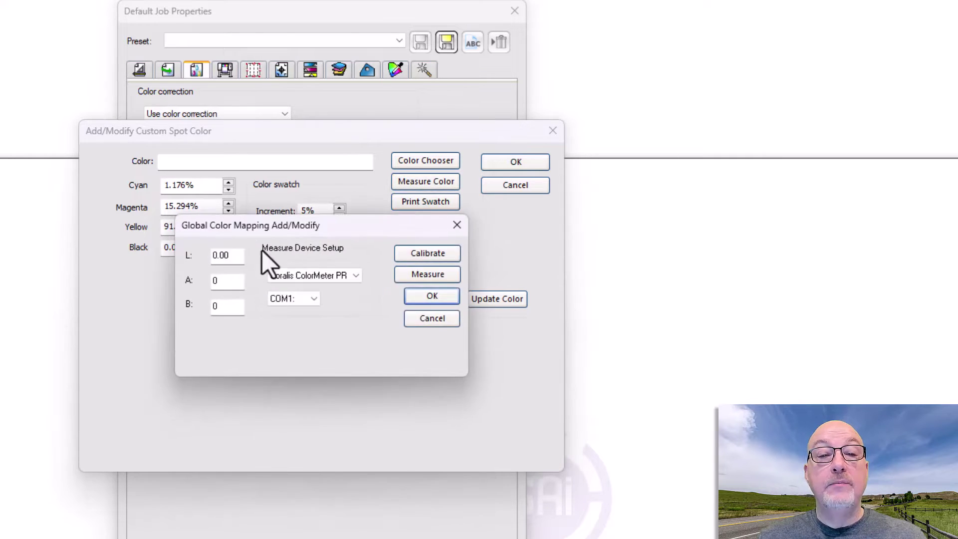
pyautogui.click(433, 318)
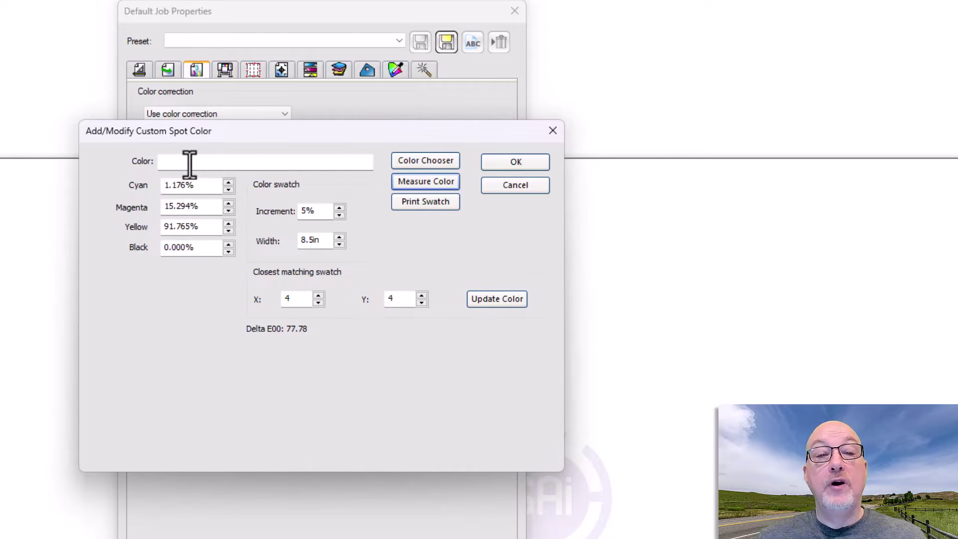
# Step: Name the custom spot color Post-It Yellow and add it to the color mapping list
pyautogui.click(222, 163)
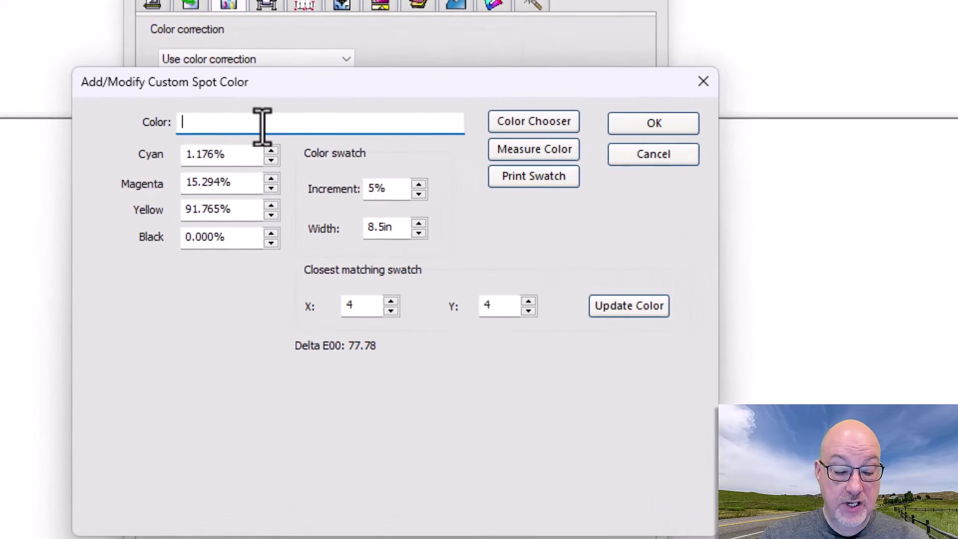
pyautogui.write('Post-It')
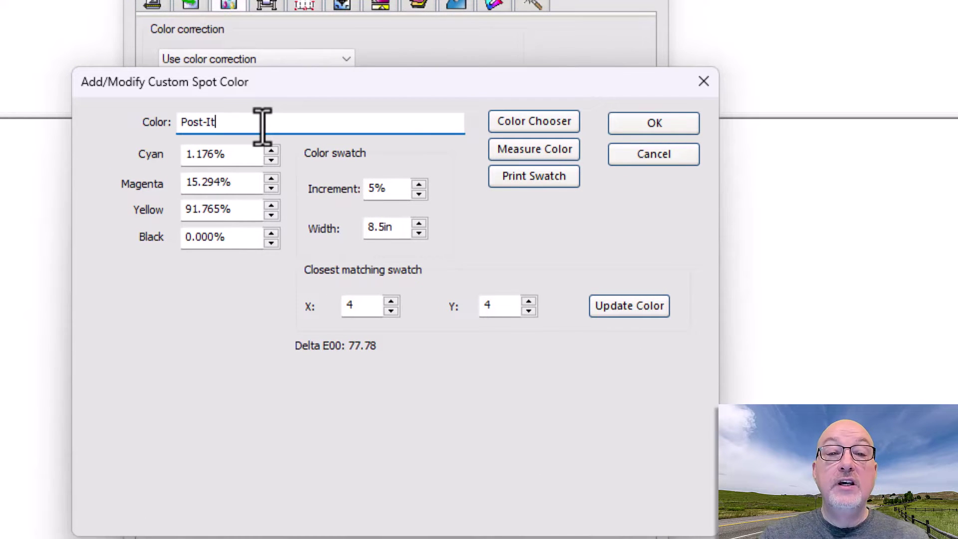
pyautogui.write(' Yellow')
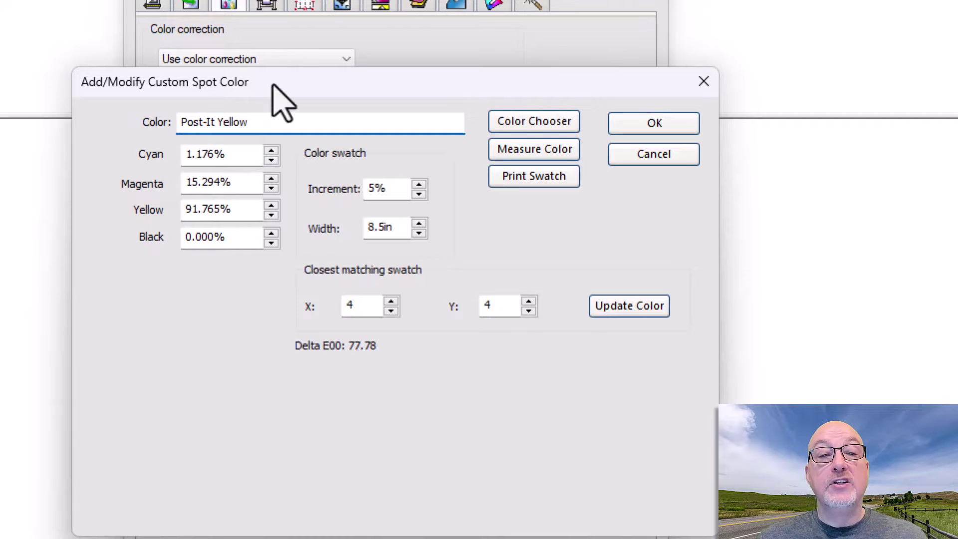
pyautogui.moveTo(282, 102); pyautogui.dragTo(339, 128)
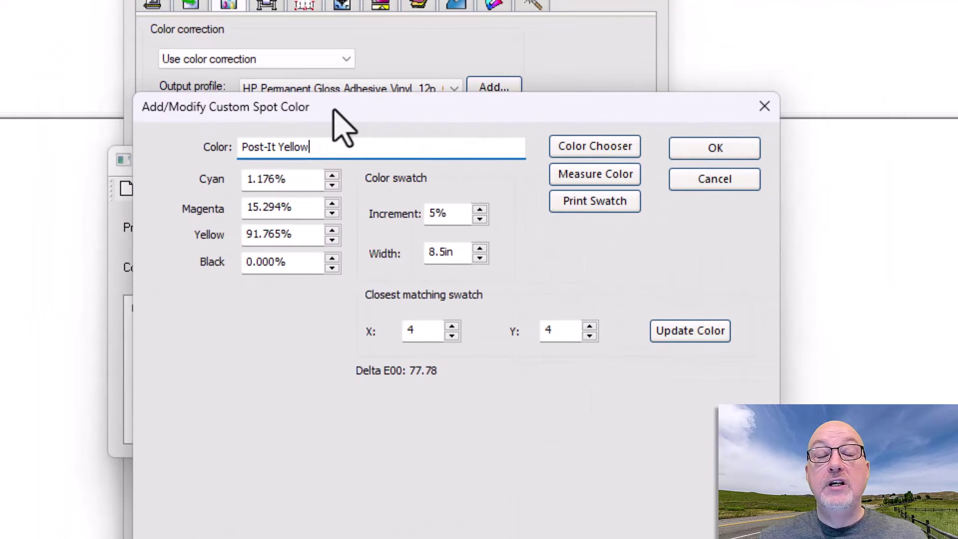
pyautogui.click(715, 150)
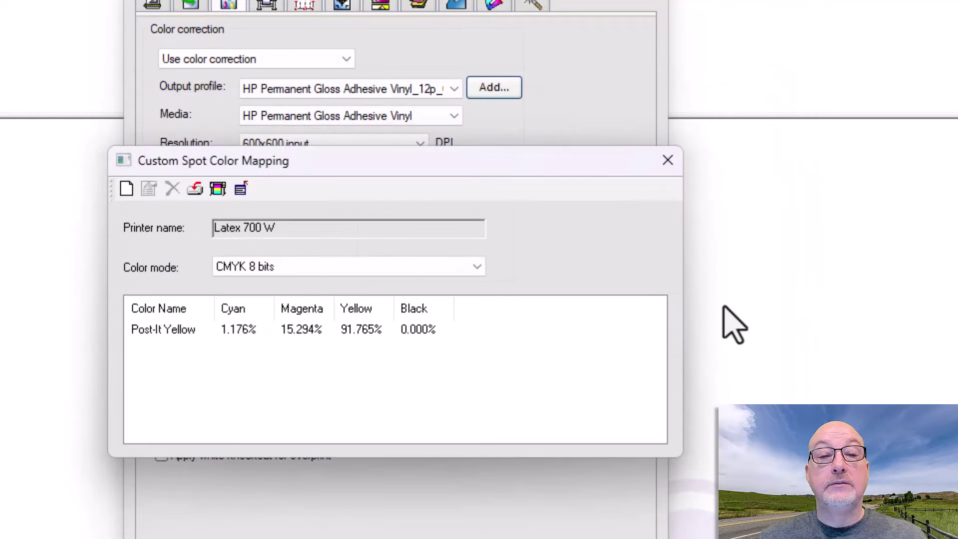
# Step: Review the color modes available for the custom mapping, close it, and confirm the default job properties
pyautogui.click(225, 326)
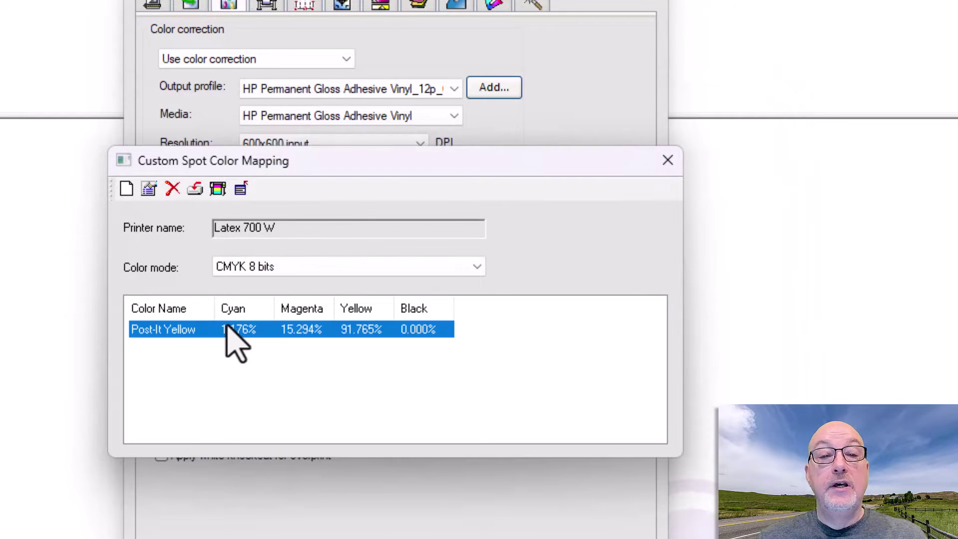
pyautogui.click(234, 269)
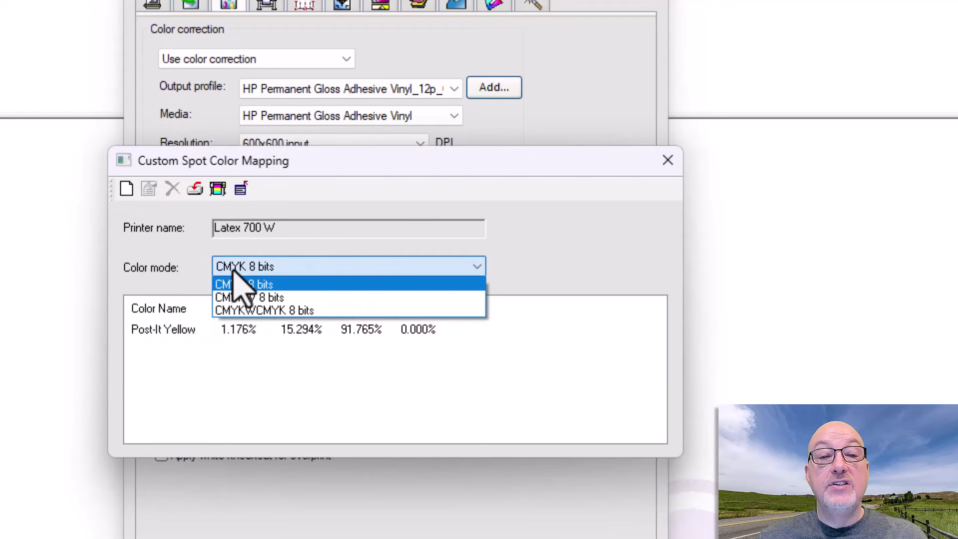
pyautogui.click(618, 242)
pyautogui.click(282, 270)
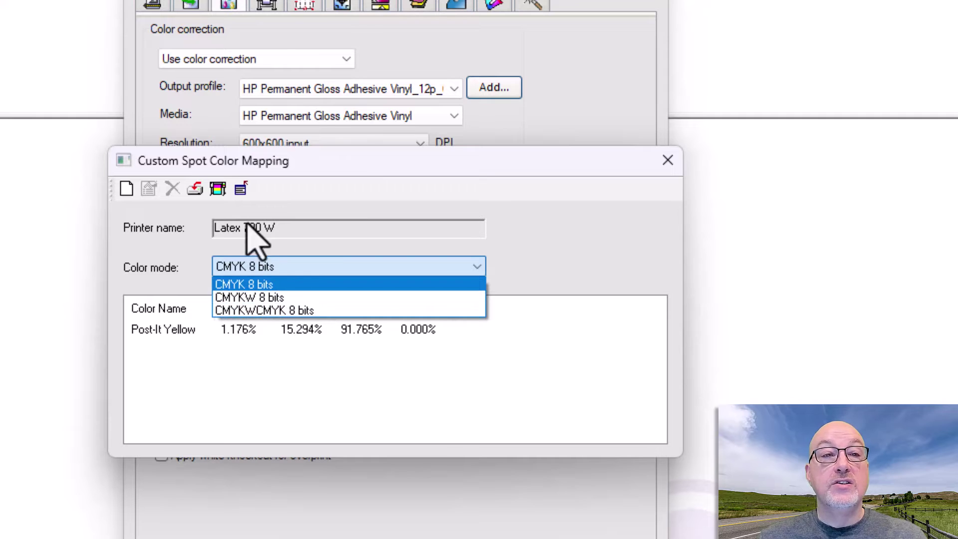
pyautogui.click(598, 269)
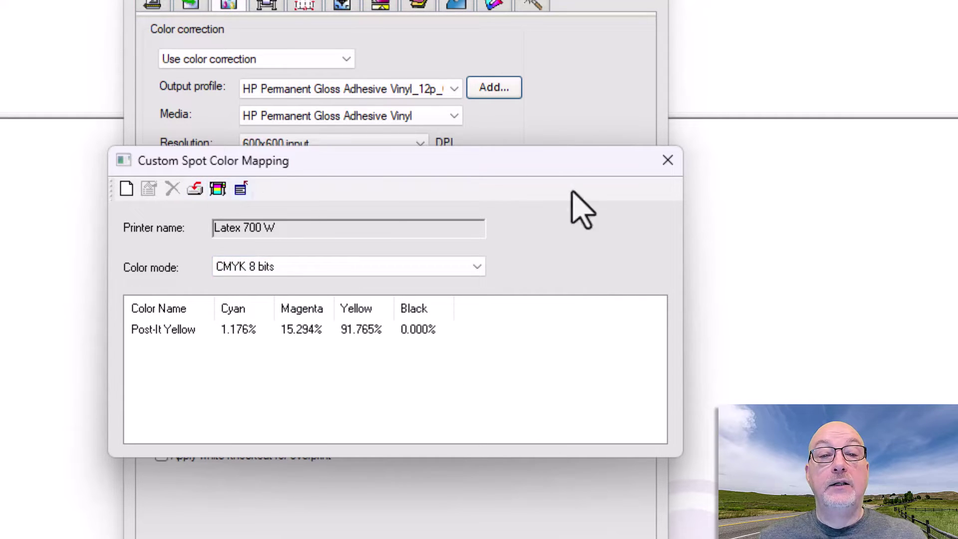
pyautogui.click(668, 160)
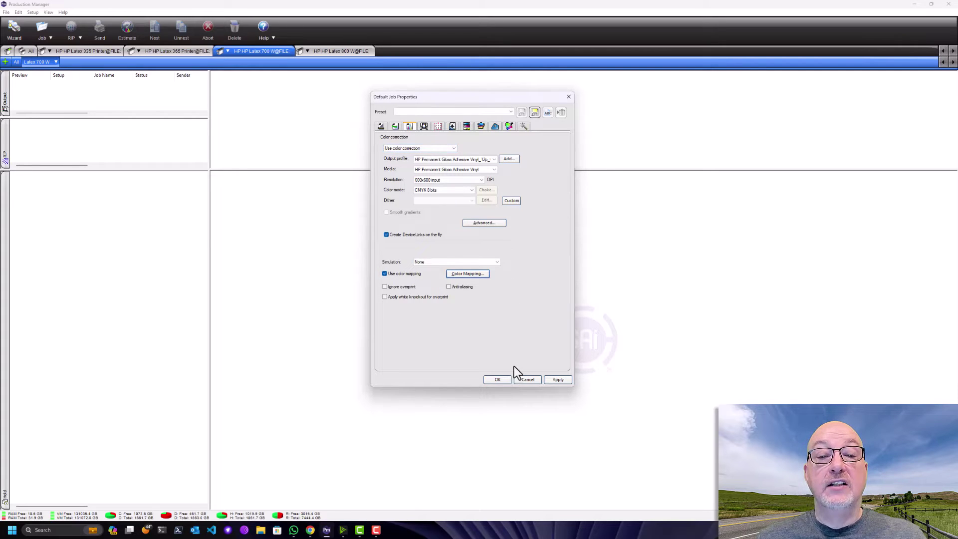
pyautogui.click(492, 379)
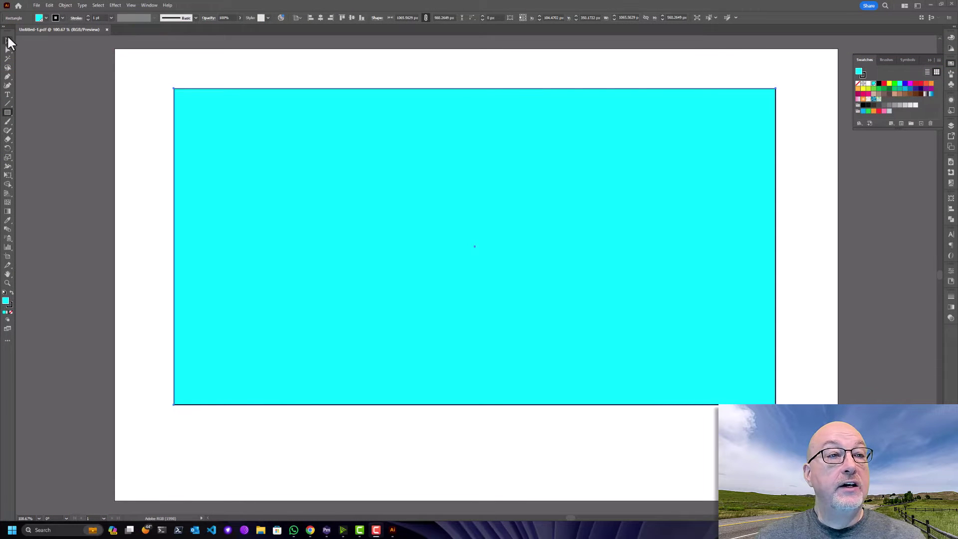
# Step: Switch to Adobe Illustrator, select the cyan rectangle, and open its fill color settings to examine the spot color name
pyautogui.click(8, 40)
pyautogui.click(133, 57)
pyautogui.click(242, 154)
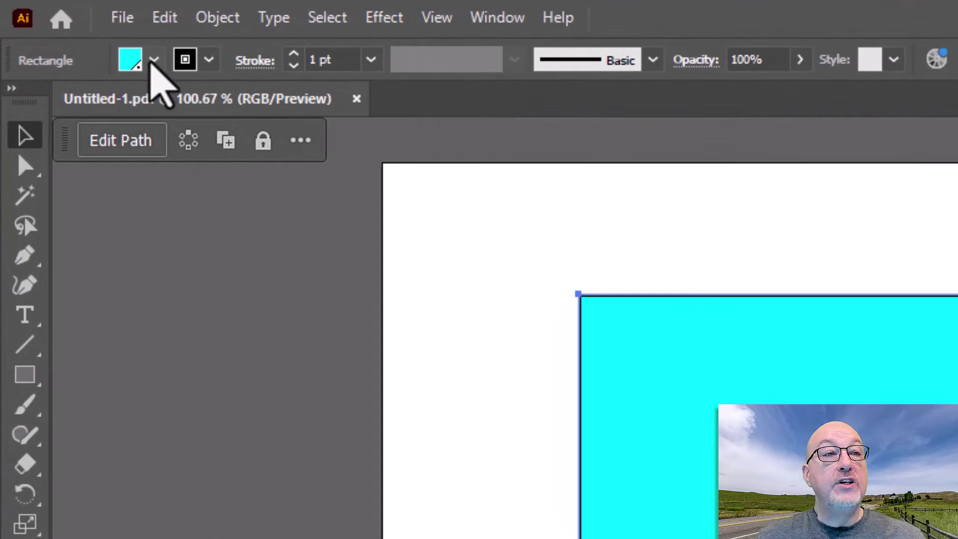
pyautogui.keyDown('shift'); pyautogui.click(151, 64); pyautogui.keyUp('shift')
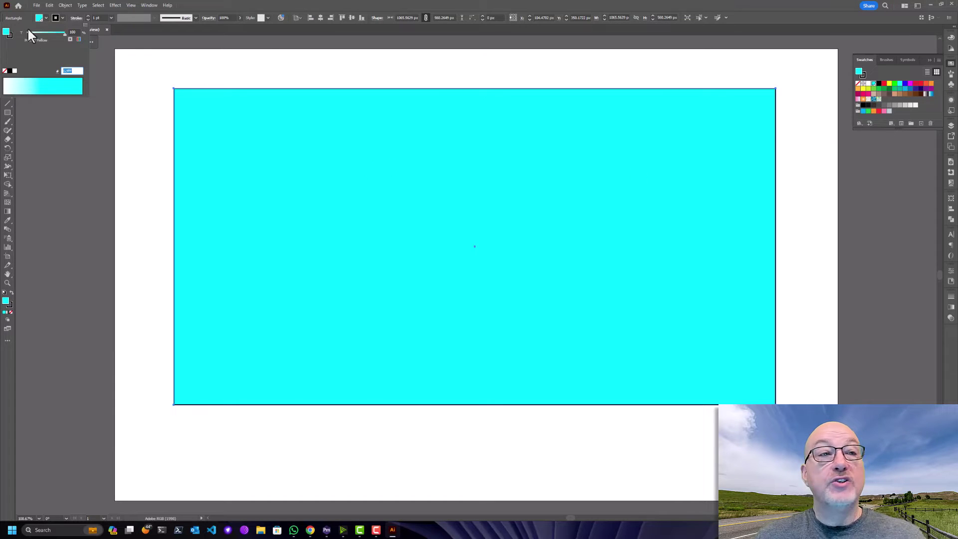
# Step: Switch to Production Manager and show the cyan rectangle job in page preview within its job properties
pyautogui.press('Escape')
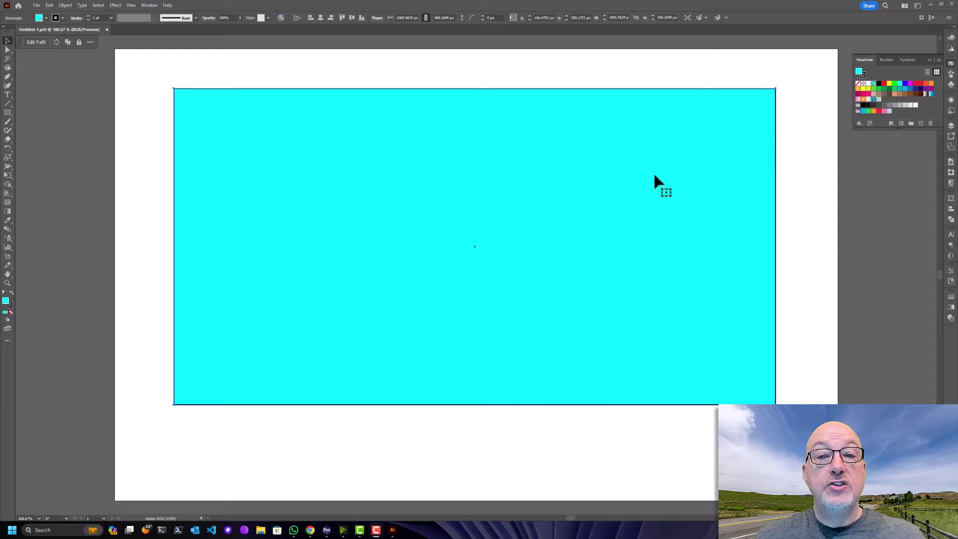
pyautogui.hotkey('alt', 'Tab')
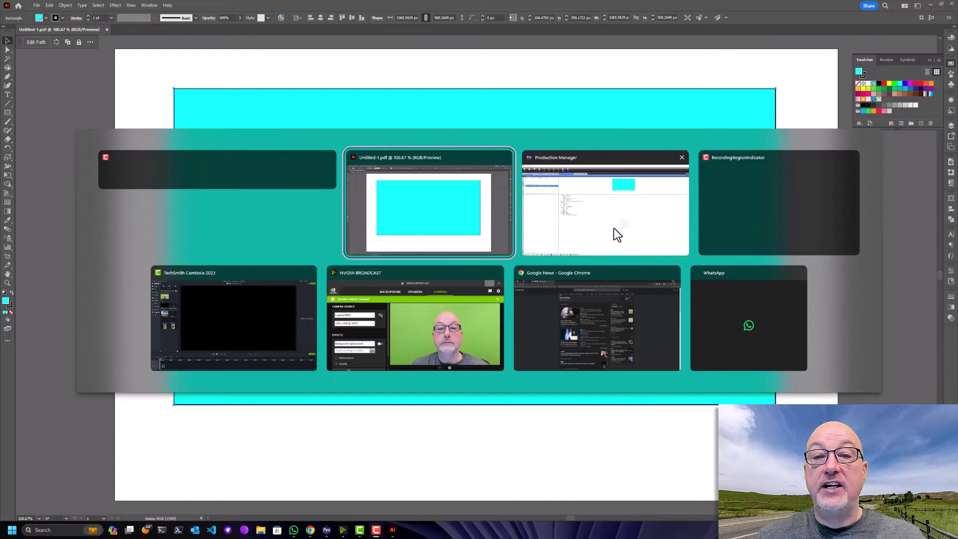
pyautogui.click(592, 190)
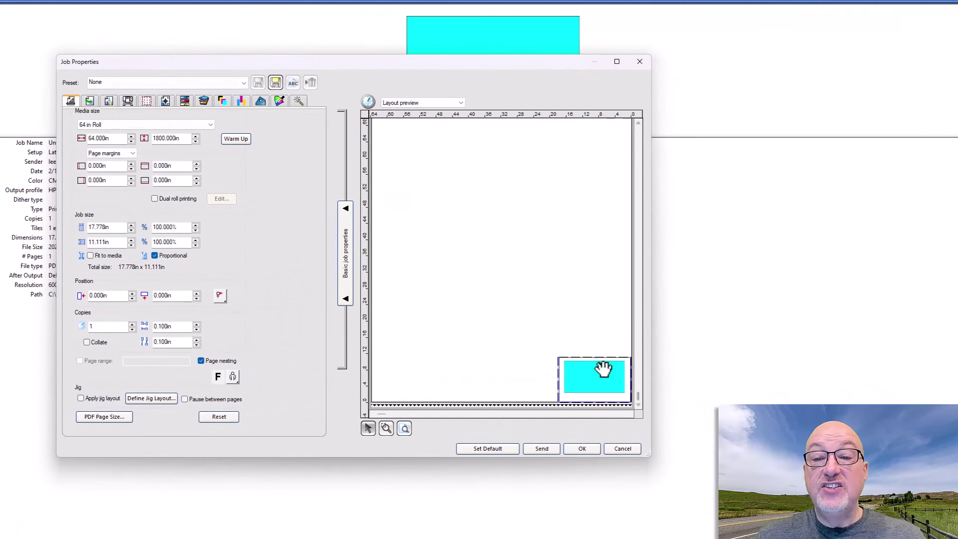
pyautogui.click(448, 105)
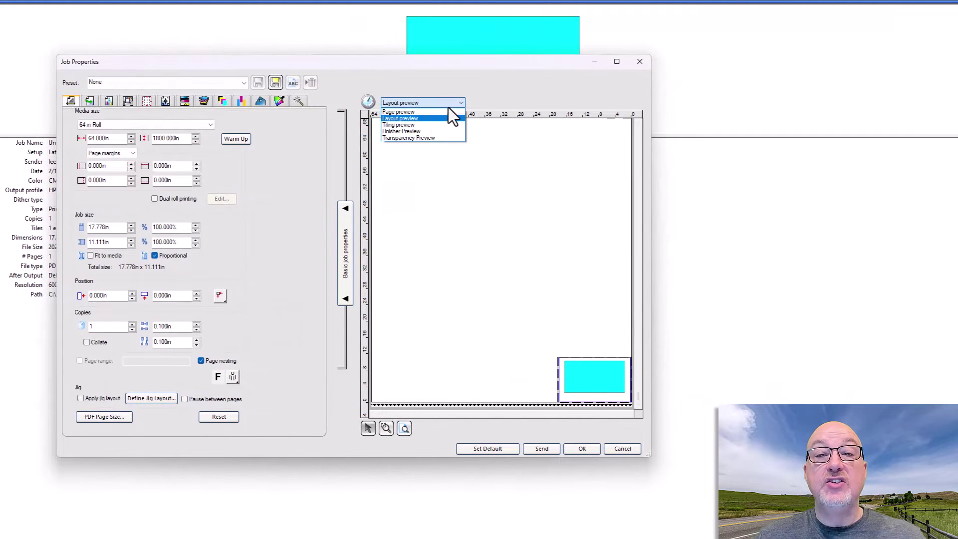
pyautogui.click(428, 113)
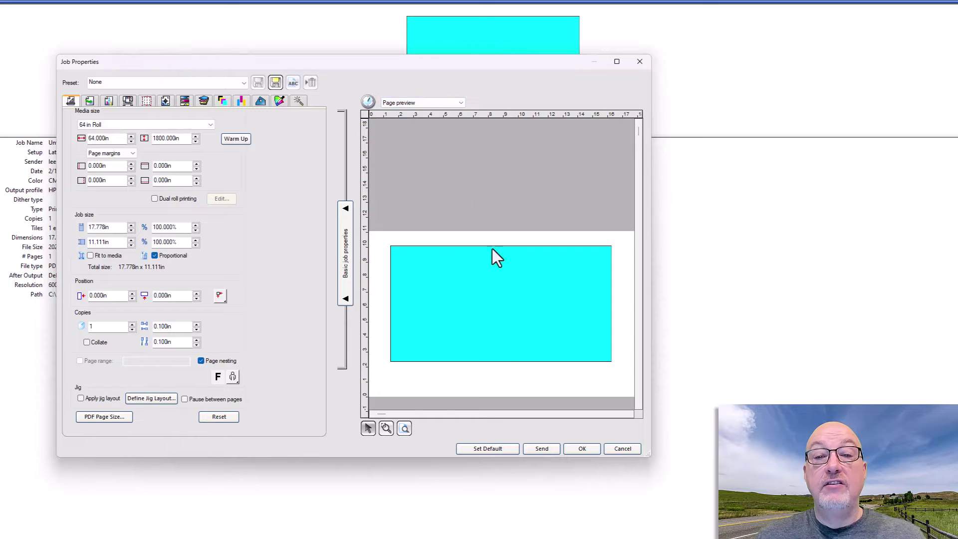
# Step: Review the Post-It Yellow entry in the job's custom spot color mapping and close the list
pyautogui.click(118, 105)
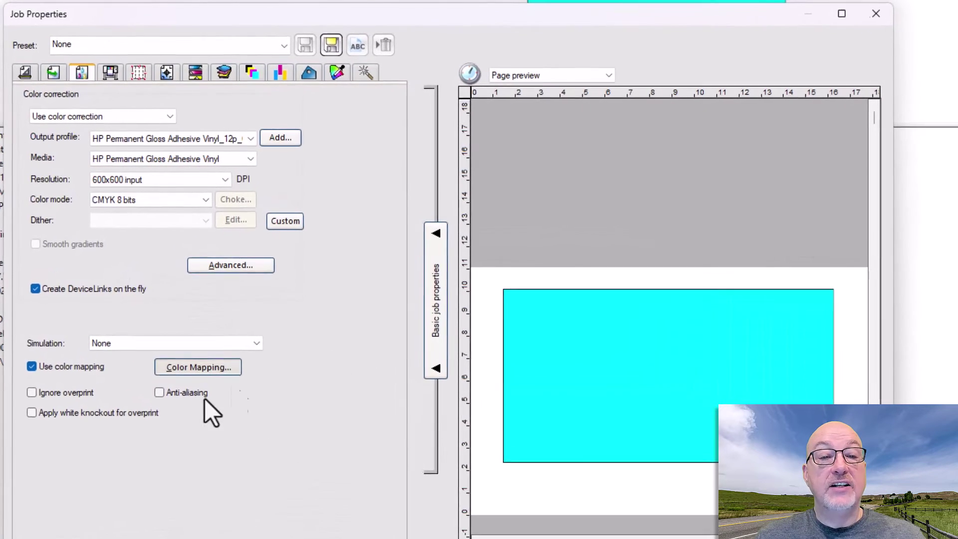
pyautogui.click(204, 370)
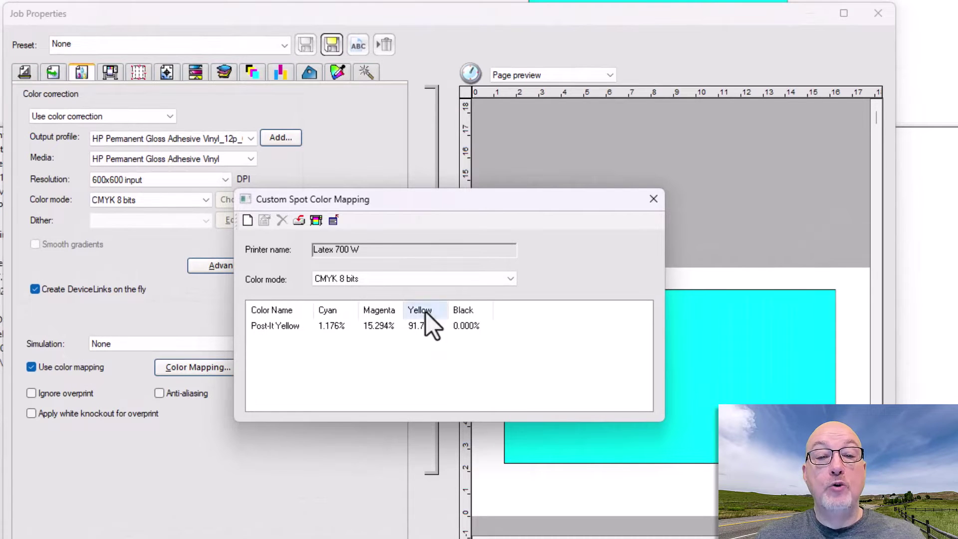
pyautogui.click(298, 328)
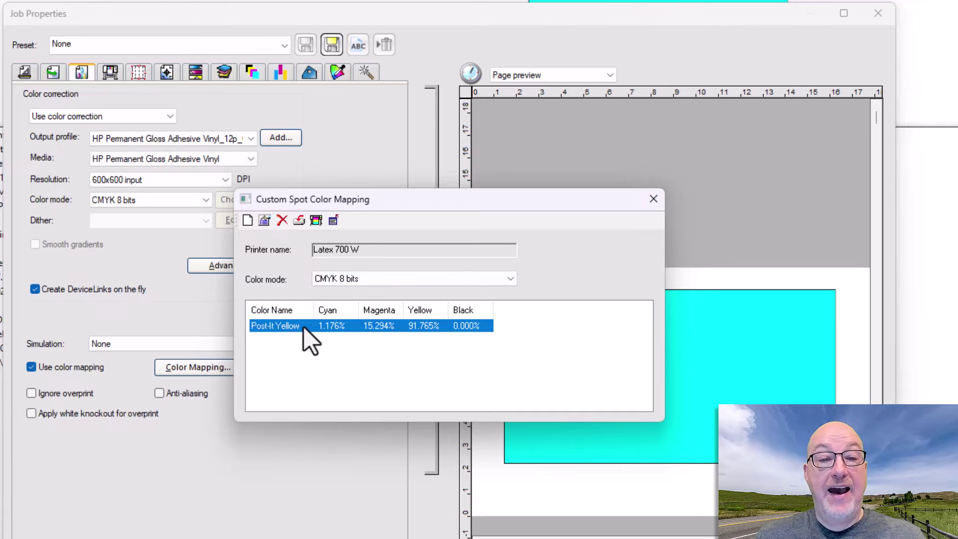
pyautogui.click(652, 200)
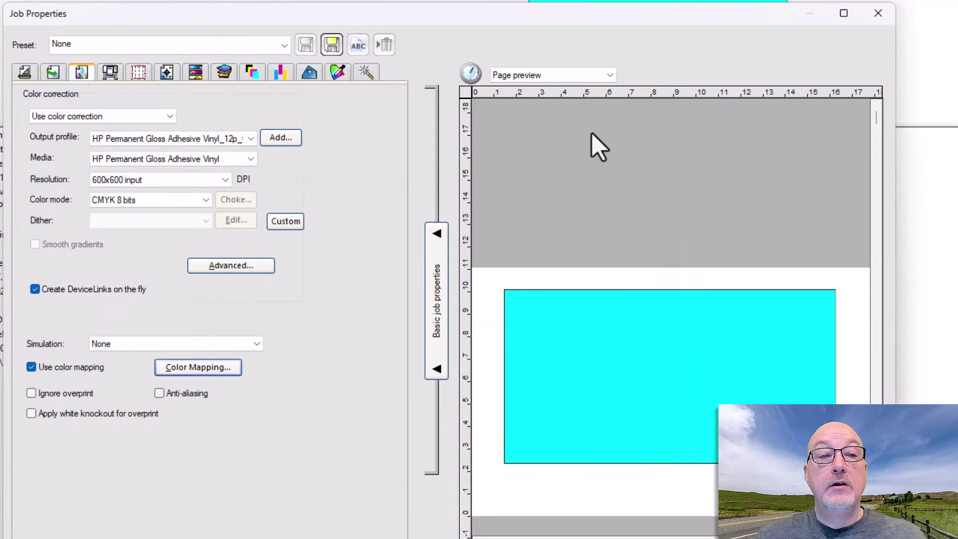
# Step: Open the Post-It Yellow entry for modification from the custom color mapping in the job's color correction settings
pyautogui.click(336, 73)
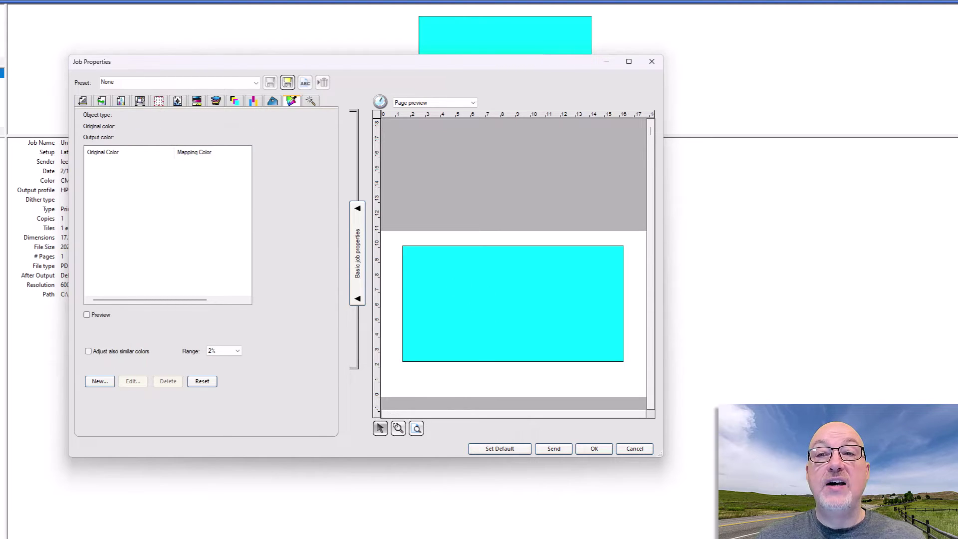
pyautogui.click(121, 101)
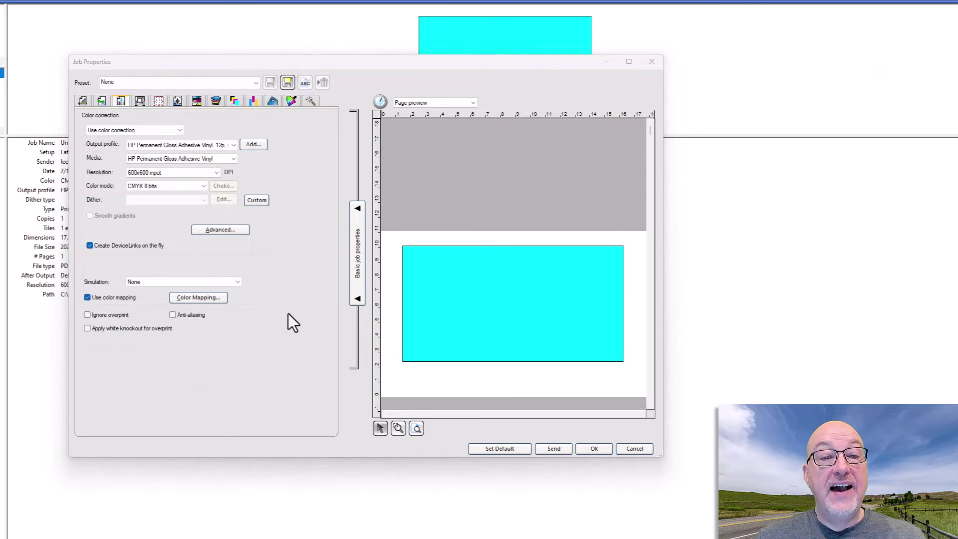
pyautogui.click(208, 298)
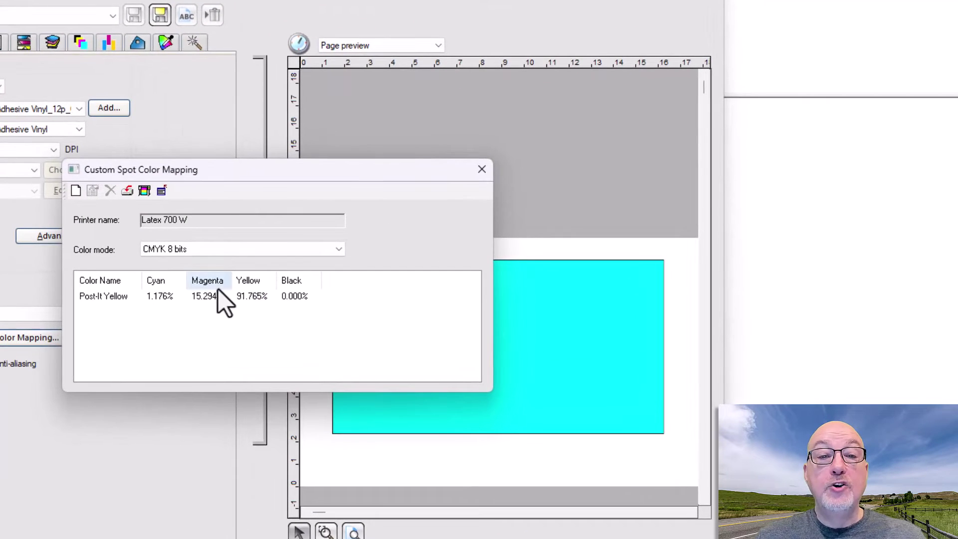
pyautogui.click(156, 296)
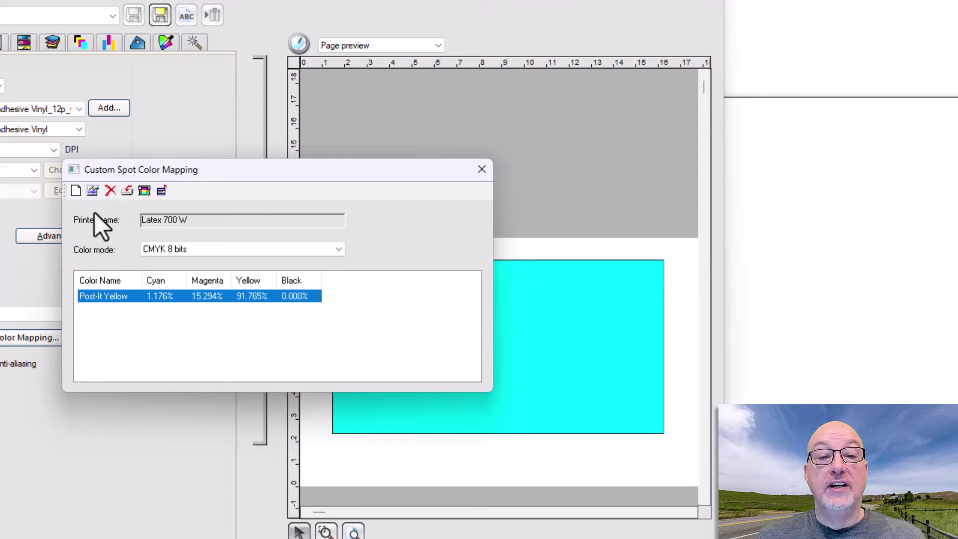
pyautogui.click(93, 192)
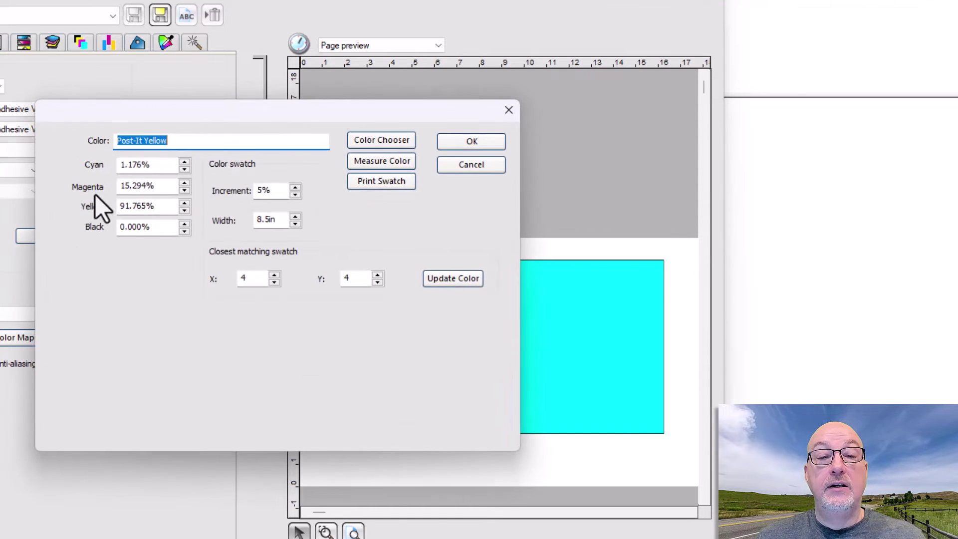
pyautogui.moveTo(261, 121); pyautogui.dragTo(242, 45)
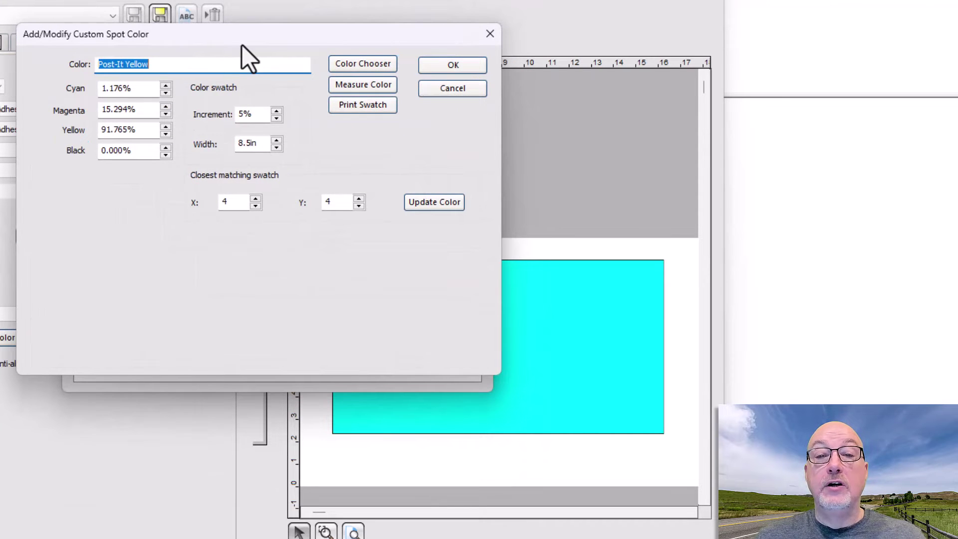
# Step: Print the Post-It Yellow color swatches with the Times-Roman font, cancel saving the output file, and close the job properties
pyautogui.click(363, 106)
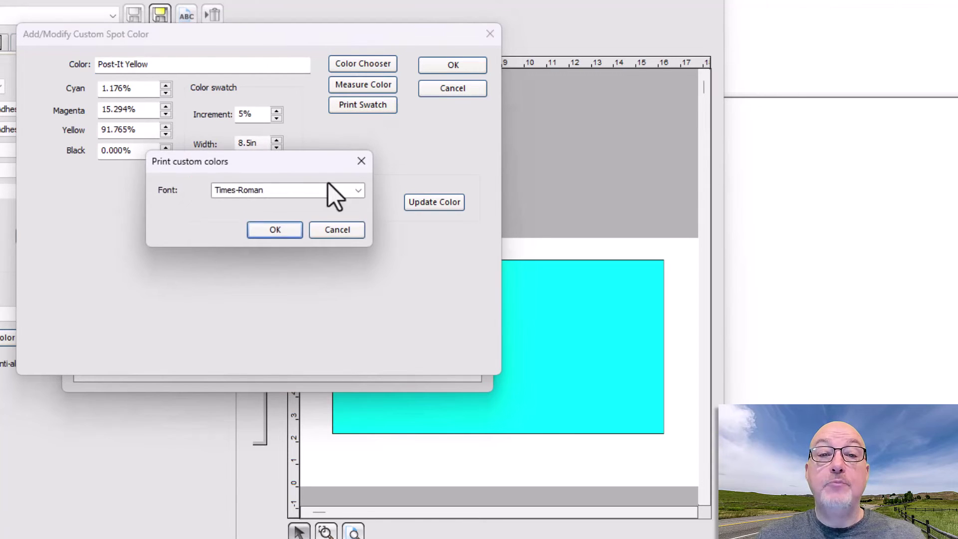
pyautogui.click(270, 230)
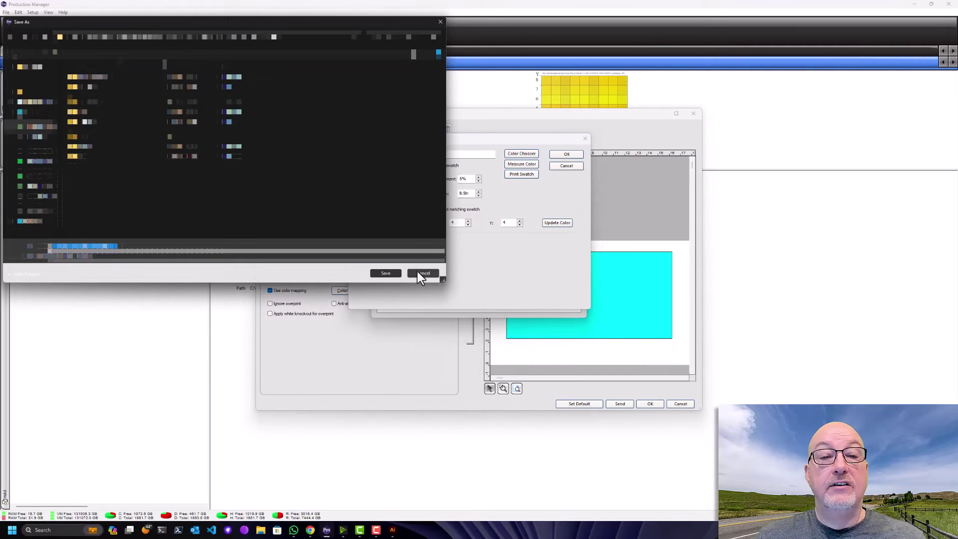
pyautogui.click(422, 273)
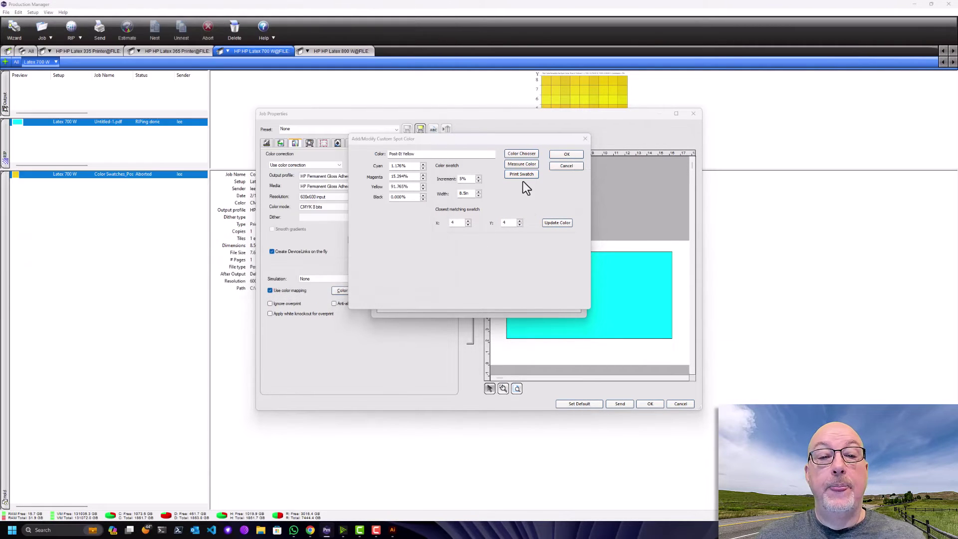
pyautogui.click(567, 154)
pyautogui.click(581, 207)
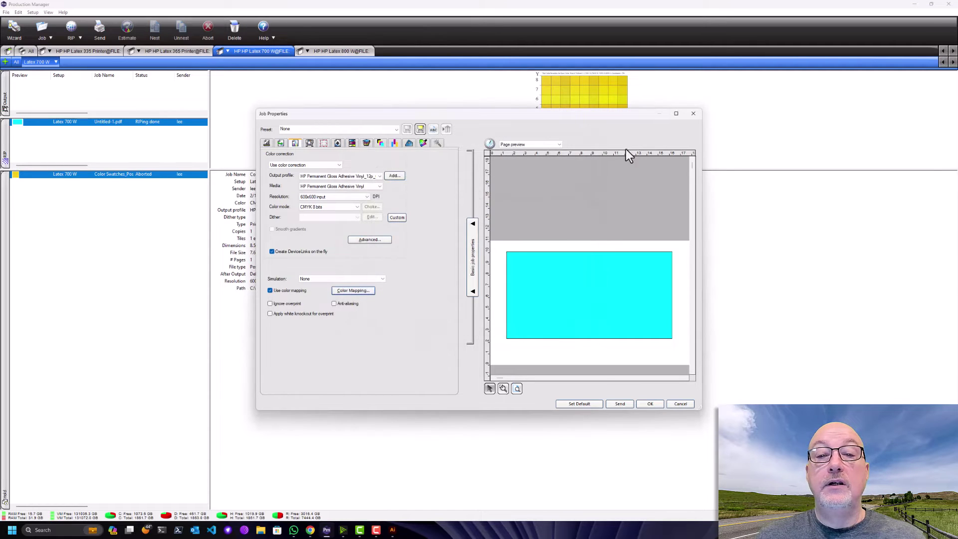
pyautogui.click(694, 114)
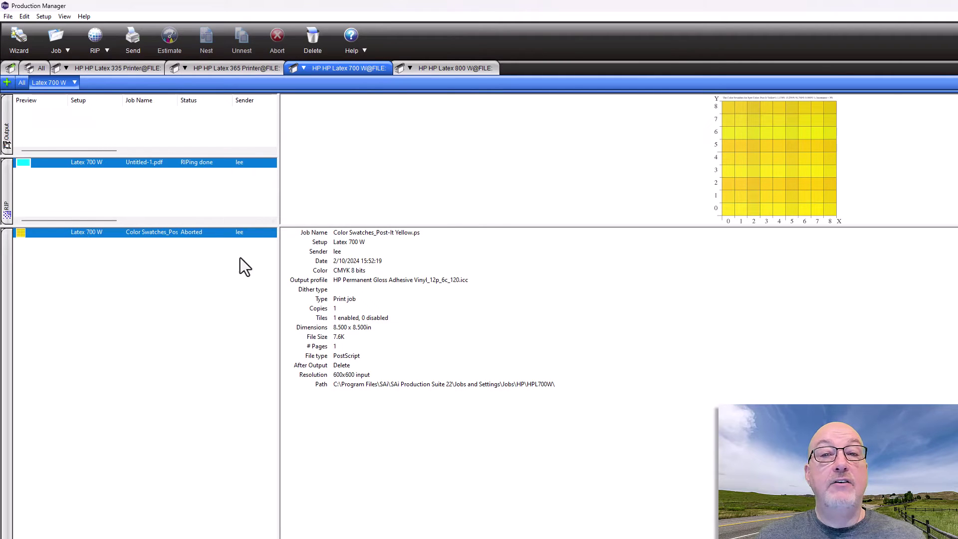
# Step: Examine the Post-It Yellow color swatch chart in page preview with the job properties window enlarged, and close it
pyautogui.click(128, 234)
pyautogui.rightClick(80, 238)
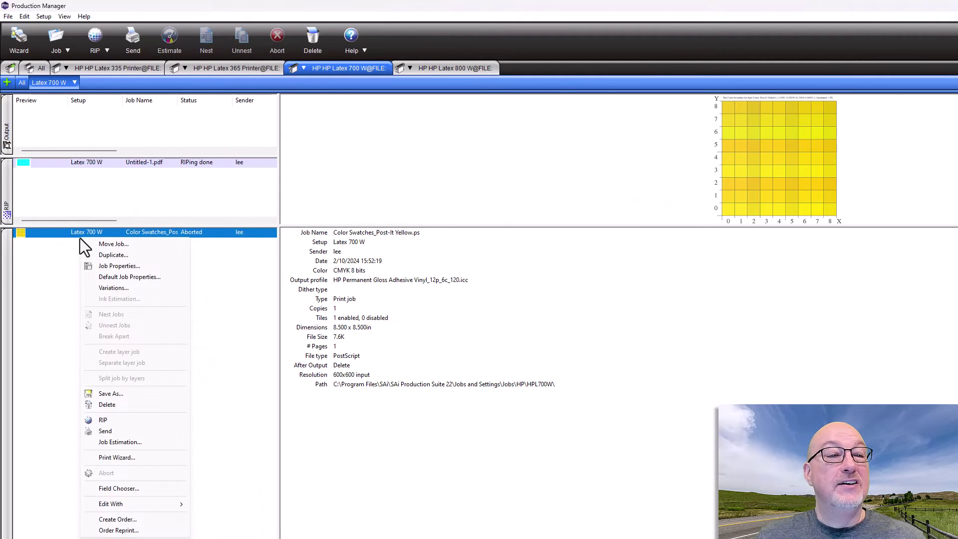
pyautogui.click(117, 265)
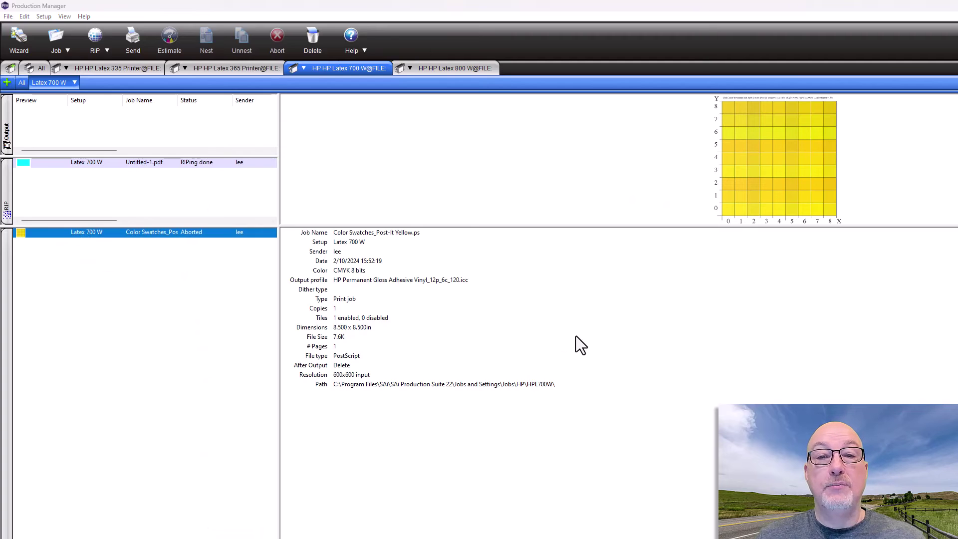
pyautogui.click(702, 192)
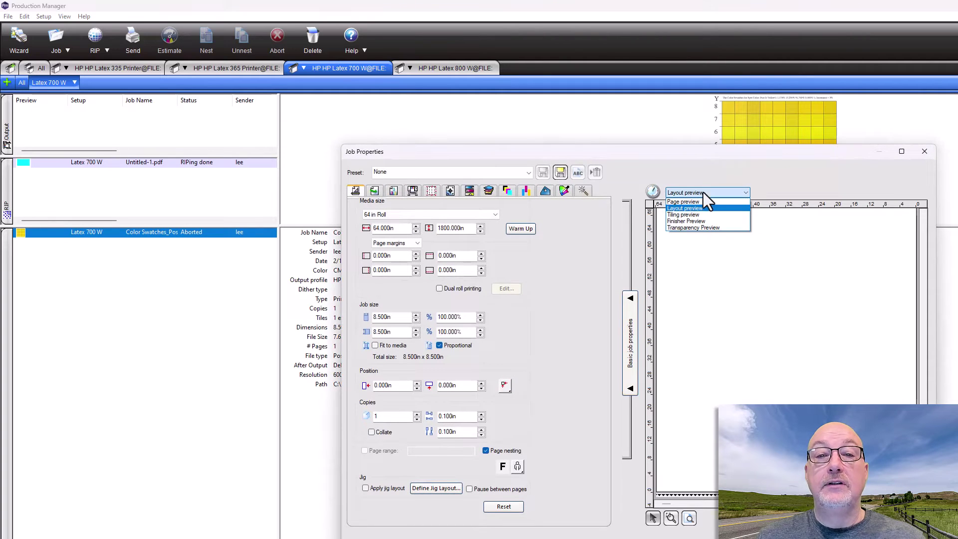
pyautogui.click(695, 205)
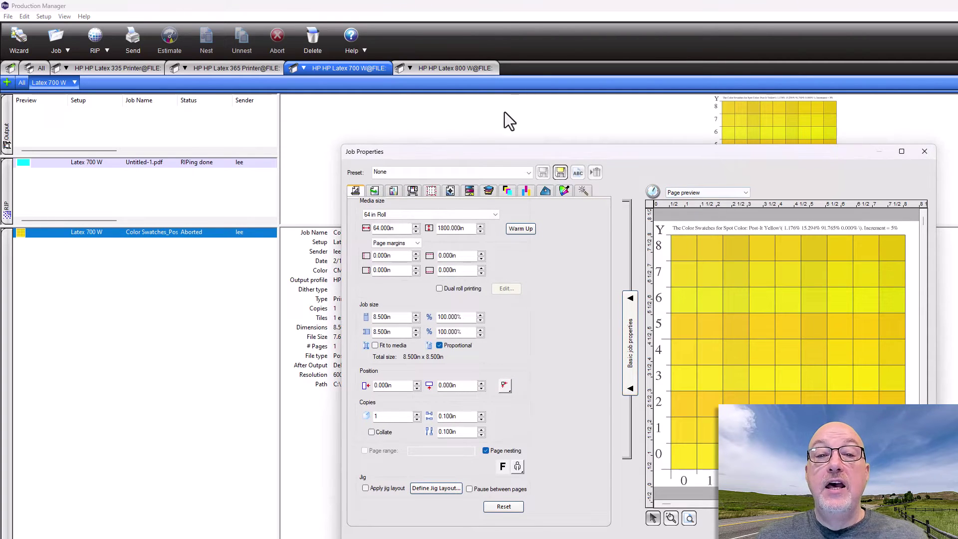
pyautogui.moveTo(344, 144); pyautogui.dragTo(201, 56)
pyautogui.moveTo(934, 537); pyautogui.dragTo(957, 538)
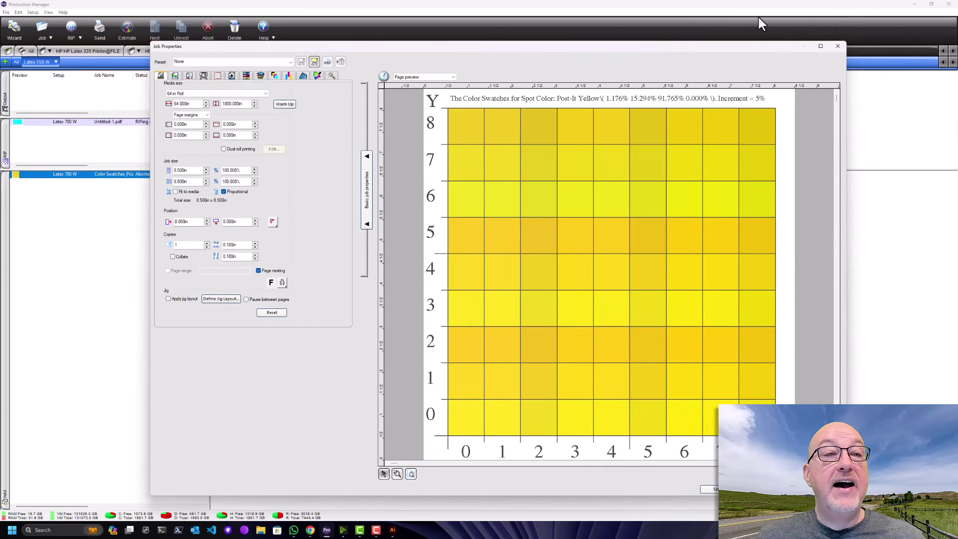
pyautogui.click(837, 46)
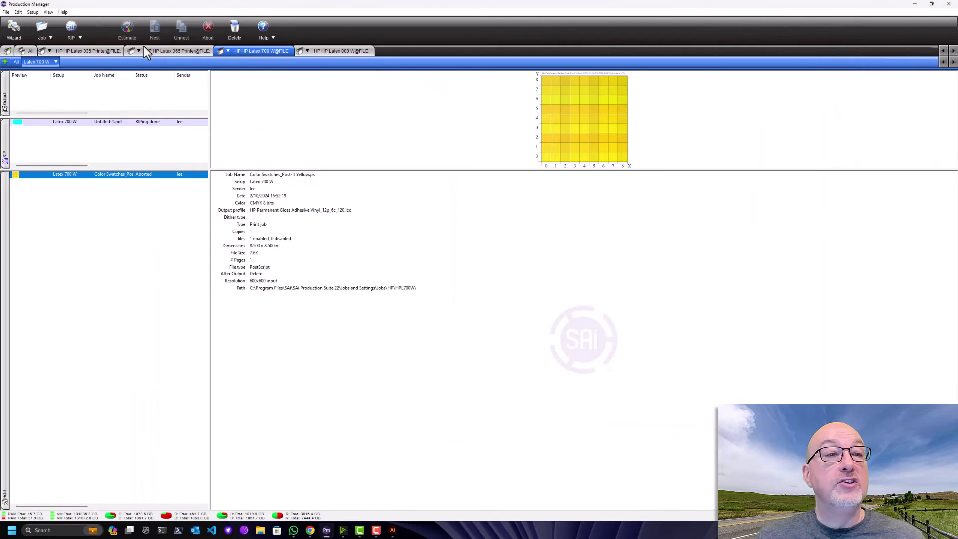
# Step: Open the Post-It Yellow entry for modification from the custom color mapping in the Latex 700 W default job properties
pyautogui.rightClick(259, 52)
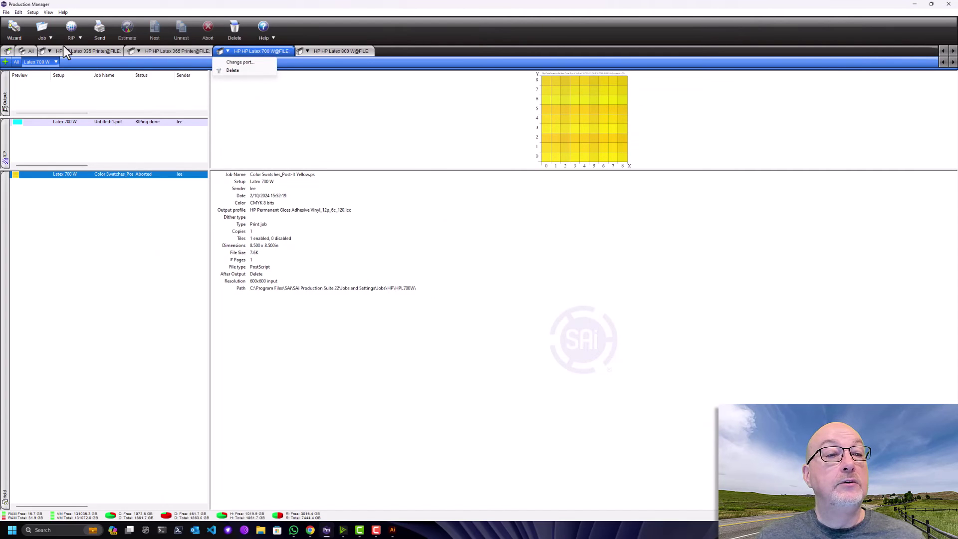
pyautogui.click(55, 61)
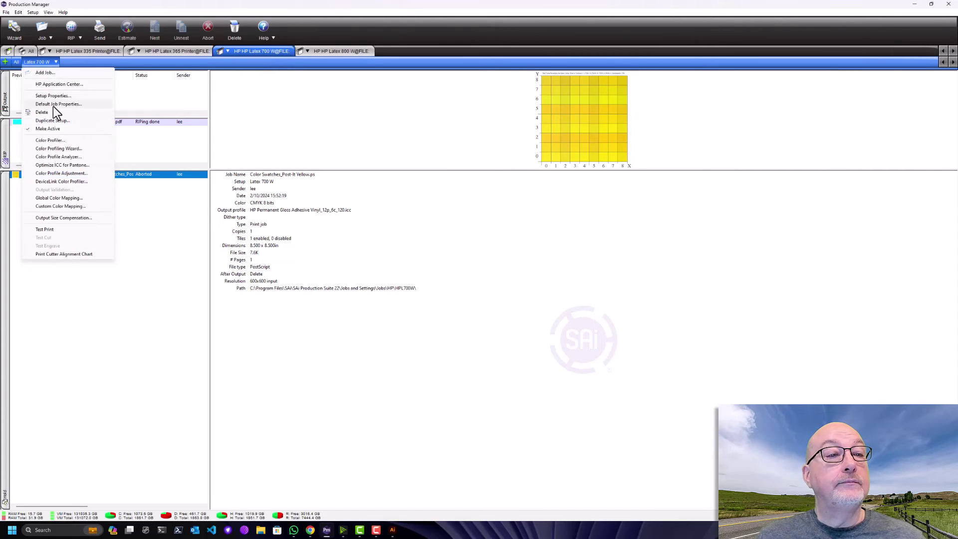
pyautogui.click(56, 104)
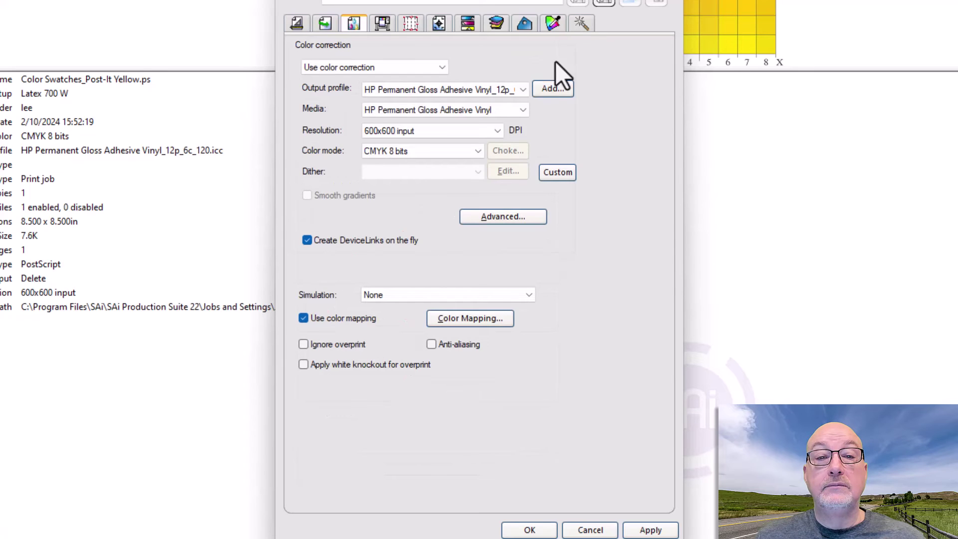
pyautogui.click(482, 320)
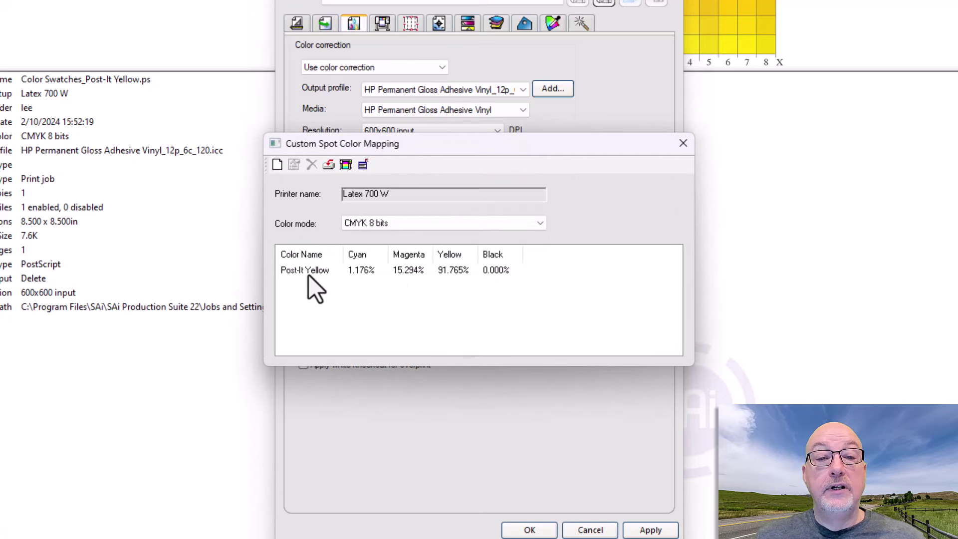
pyautogui.doubleClick(308, 273)
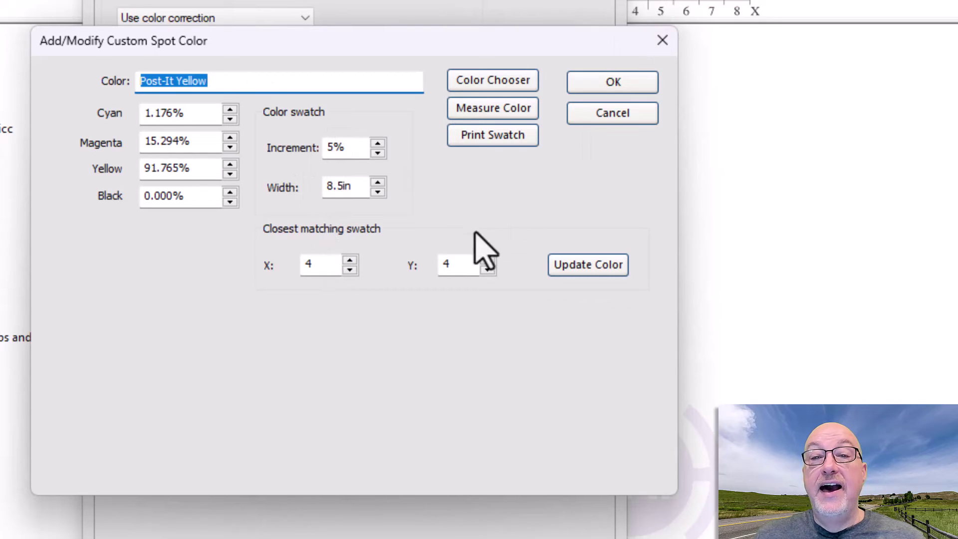
# Step: Set the closest matching swatch's X value to 7 and update the Post-It Yellow color from it
pyautogui.doubleClick(318, 267)
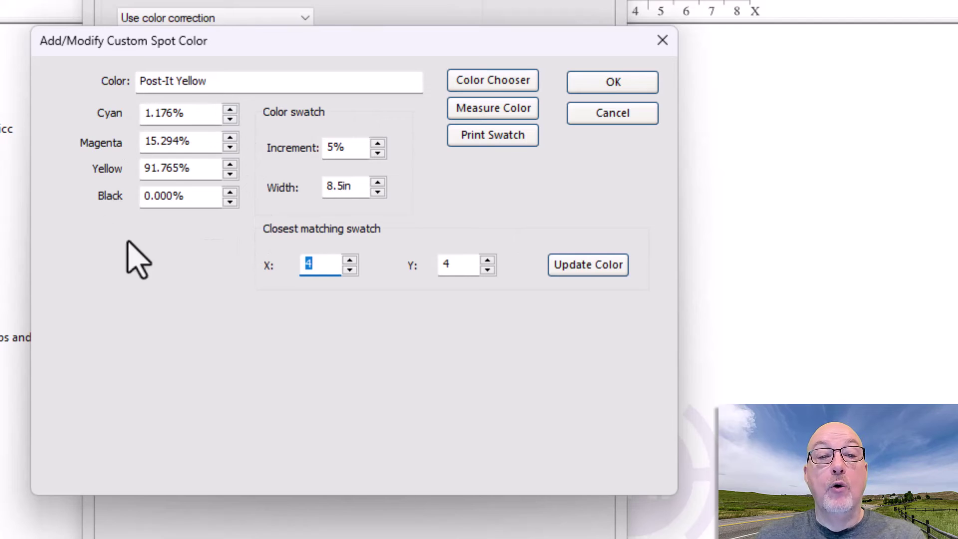
pyautogui.write('7')
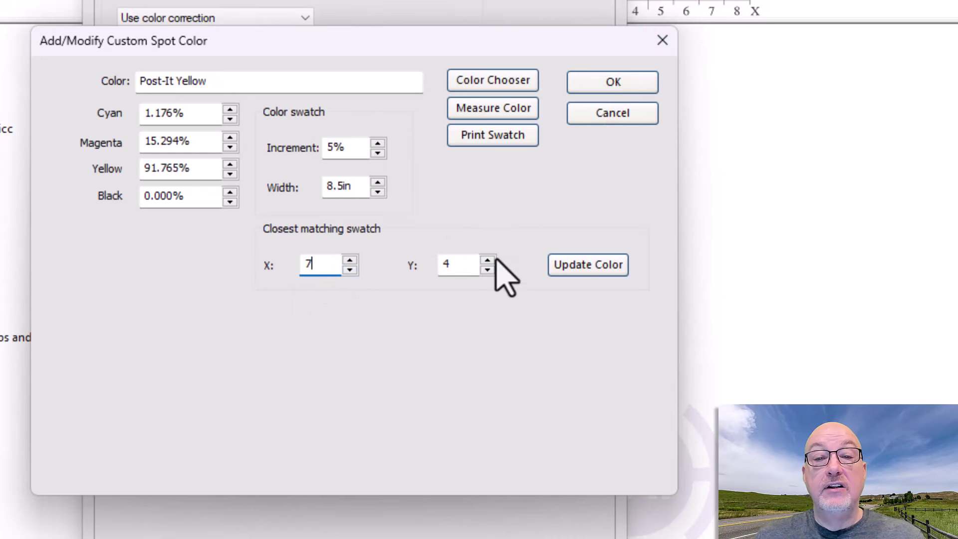
pyautogui.click(595, 265)
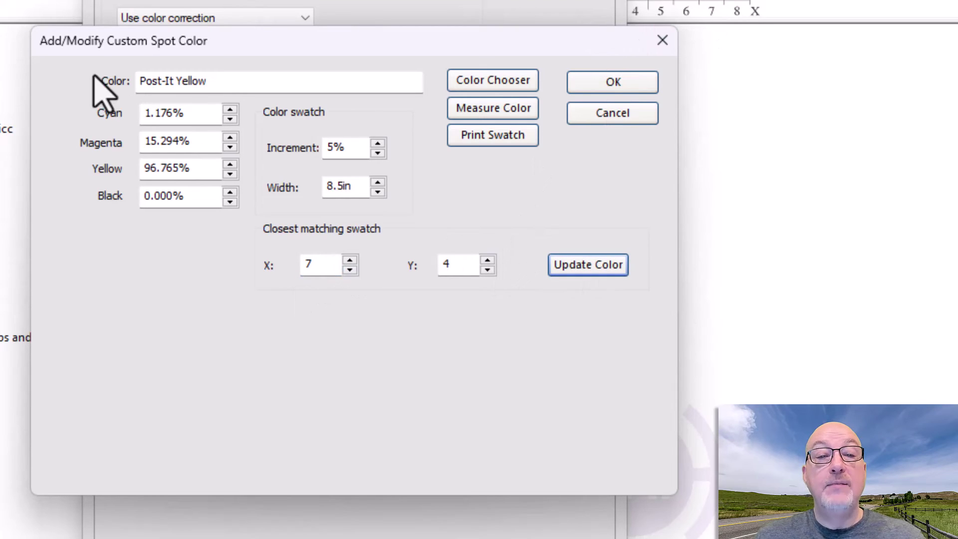
# Step: Set the closest matching swatch's X value to 4 and update the Post-It Yellow color from it
pyautogui.moveTo(334, 264); pyautogui.dragTo(274, 256)
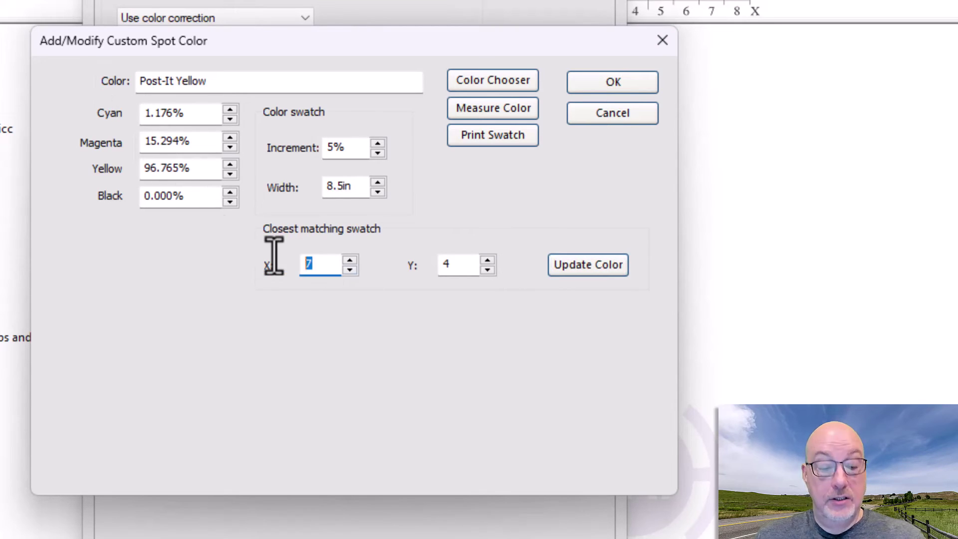
pyautogui.write('4')
pyautogui.click(582, 266)
# Step: Update the Post-It Yellow color again with the swatch's X value at 7, and cancel out of the color modification and mapping
pyautogui.moveTo(312, 269); pyautogui.dragTo(267, 259)
pyautogui.write('7')
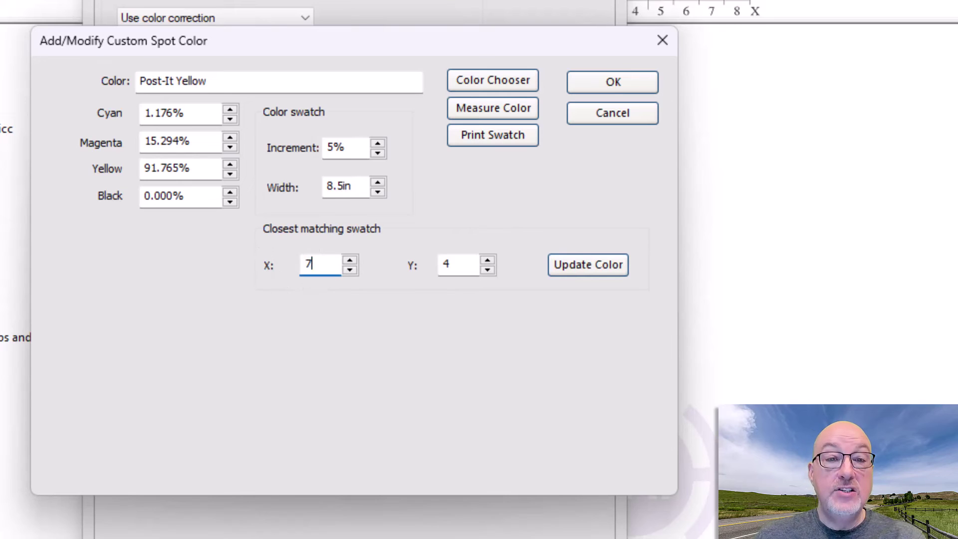
pyautogui.click(558, 274)
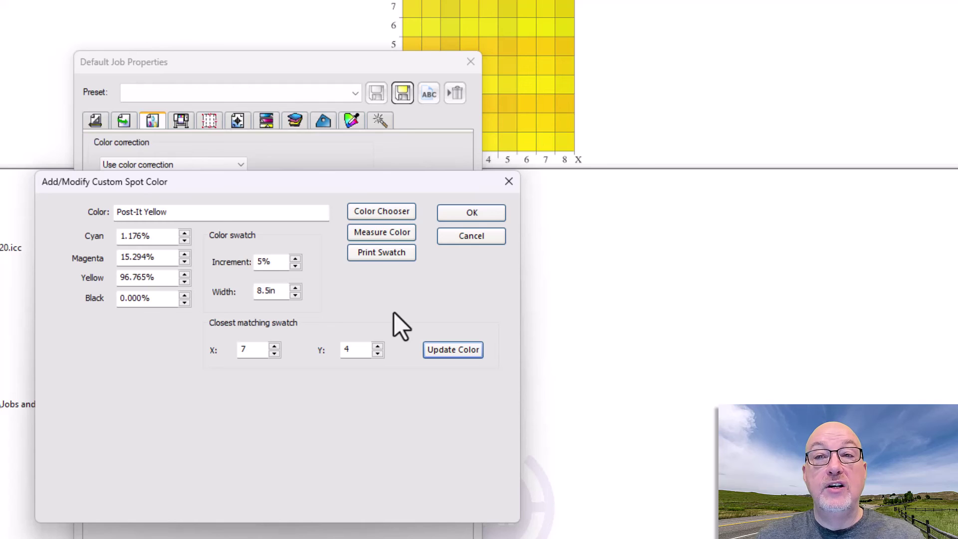
pyautogui.click(470, 243)
pyautogui.click(484, 239)
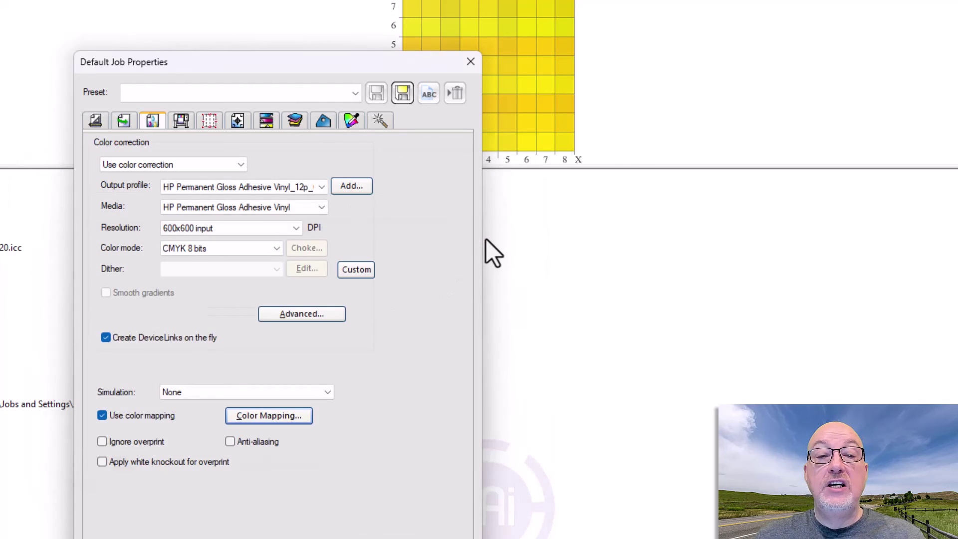
# Step: Review the available color correction modes in the default job properties, and open the custom spot color mapping
pyautogui.click(160, 166)
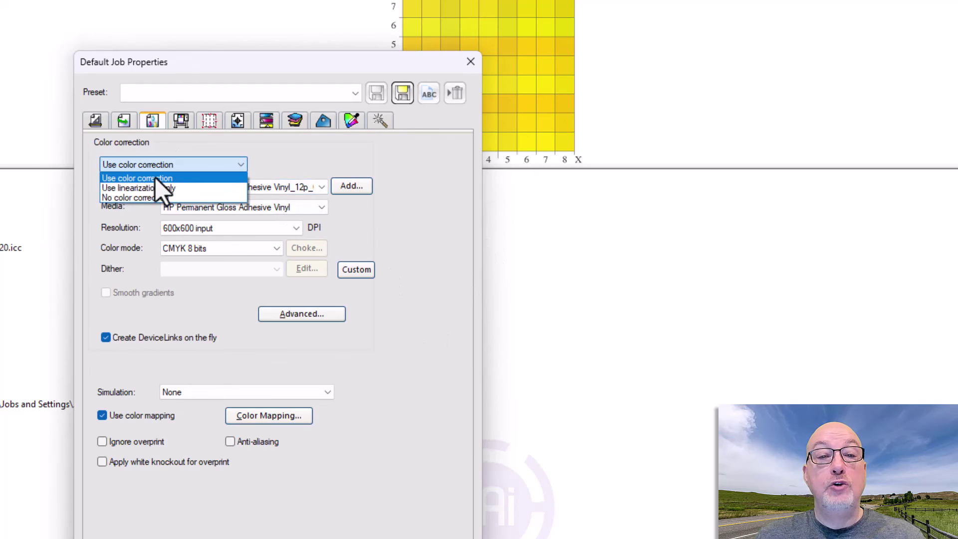
pyautogui.click(448, 215)
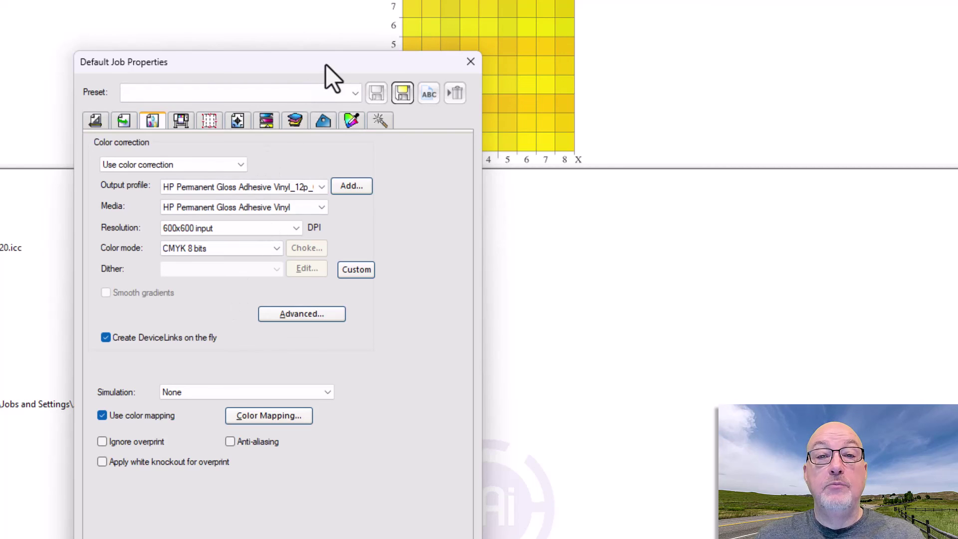
pyautogui.click(285, 415)
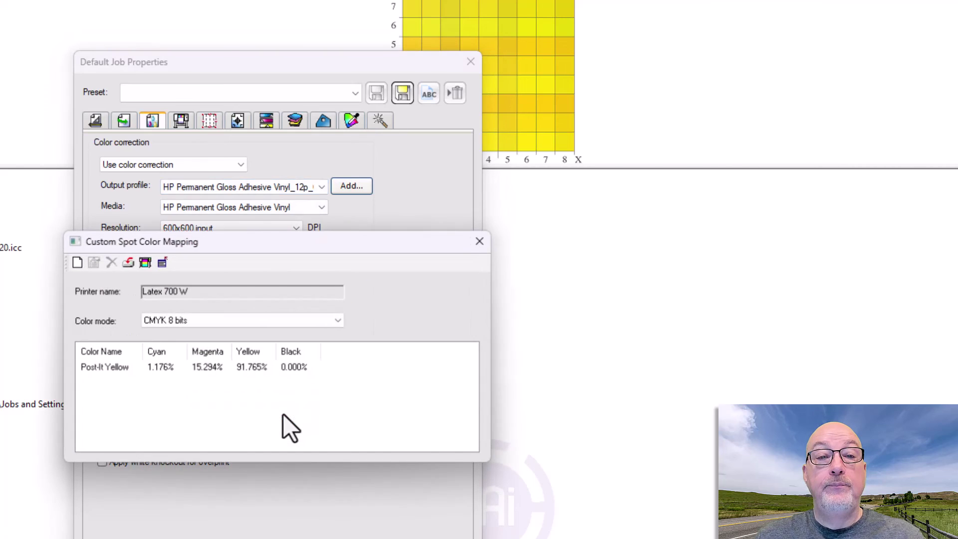